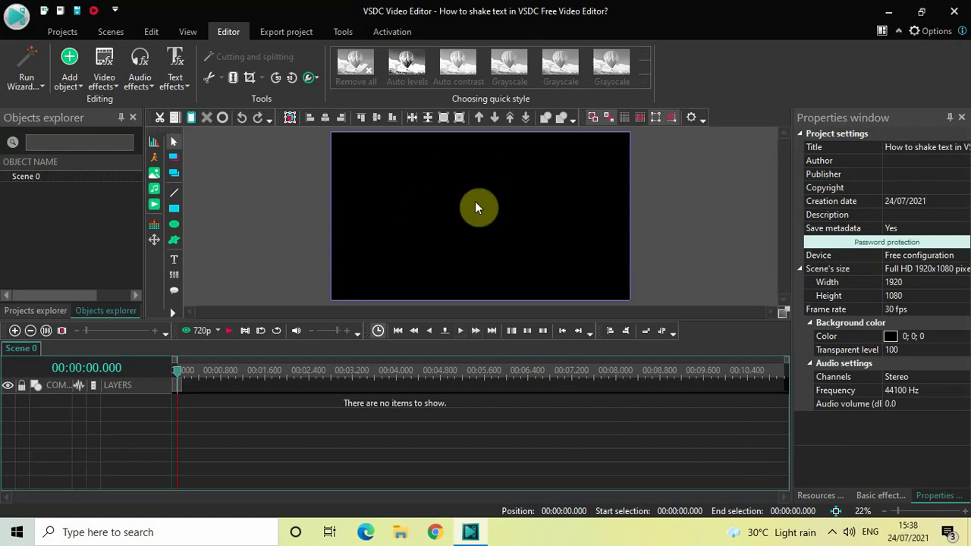
- Add a Text object, draw its box, and resize it to the full 1920×1080 scene at 0,0
click(71, 80)
mouse_move(161, 218)
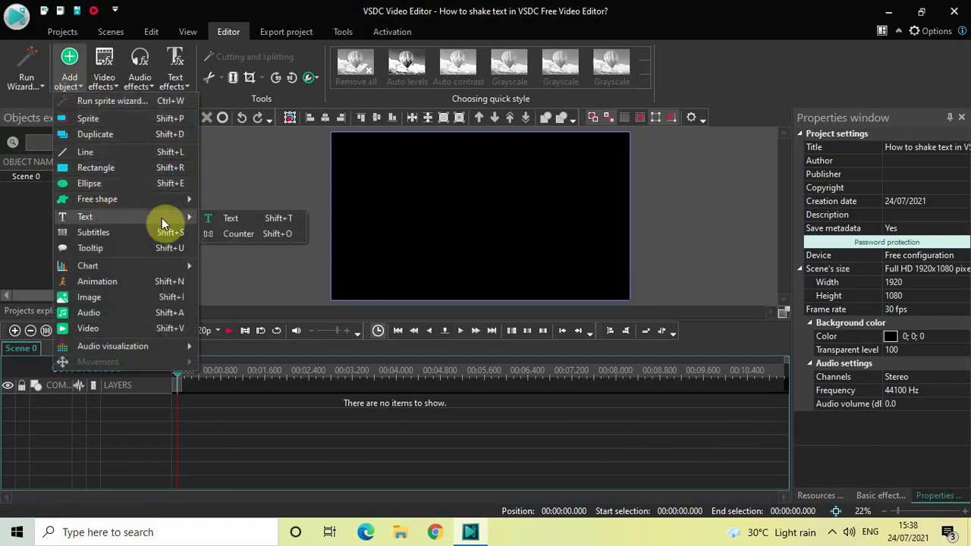
click(240, 222)
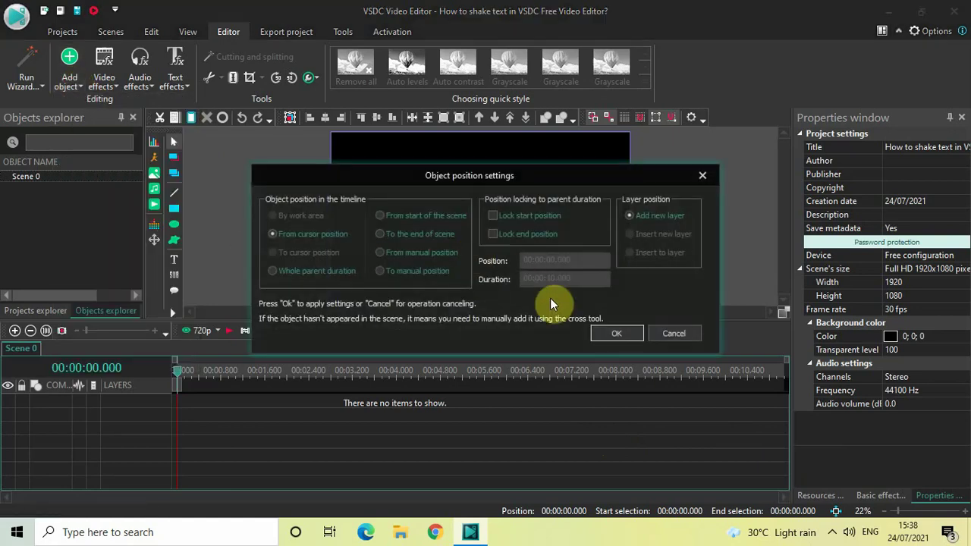
click(622, 335)
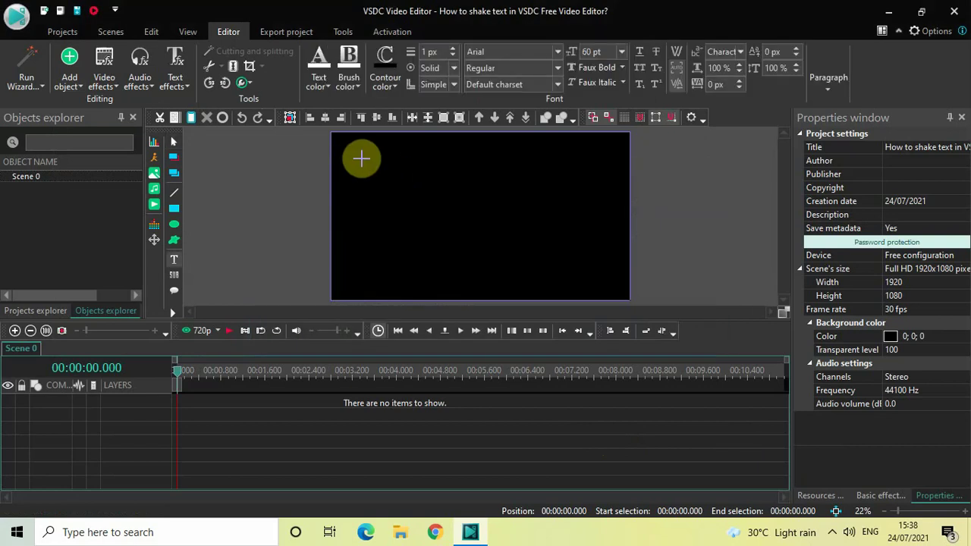
mouse_move(358, 154)
mouse_down()
mouse_move(546, 260)
mouse_move(595, 275)
mouse_up()
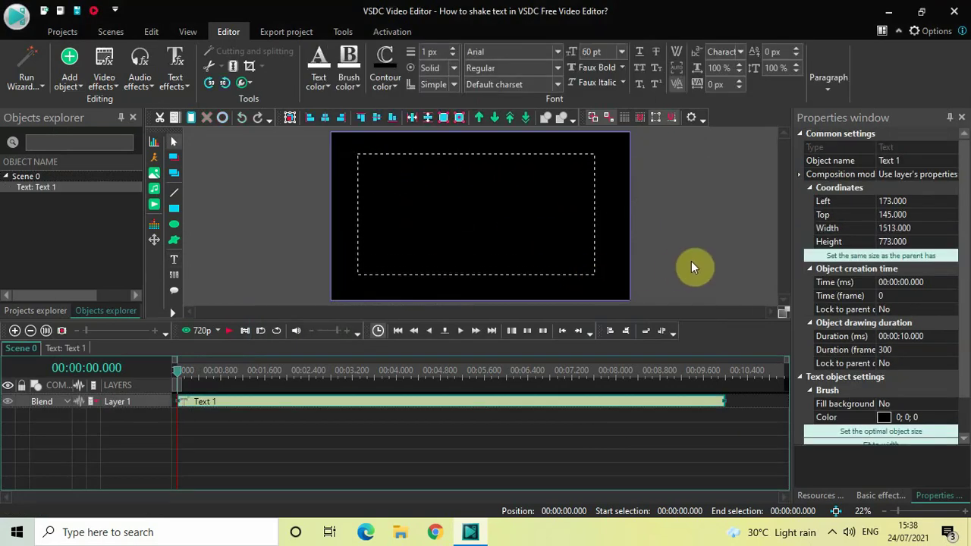
click(817, 258)
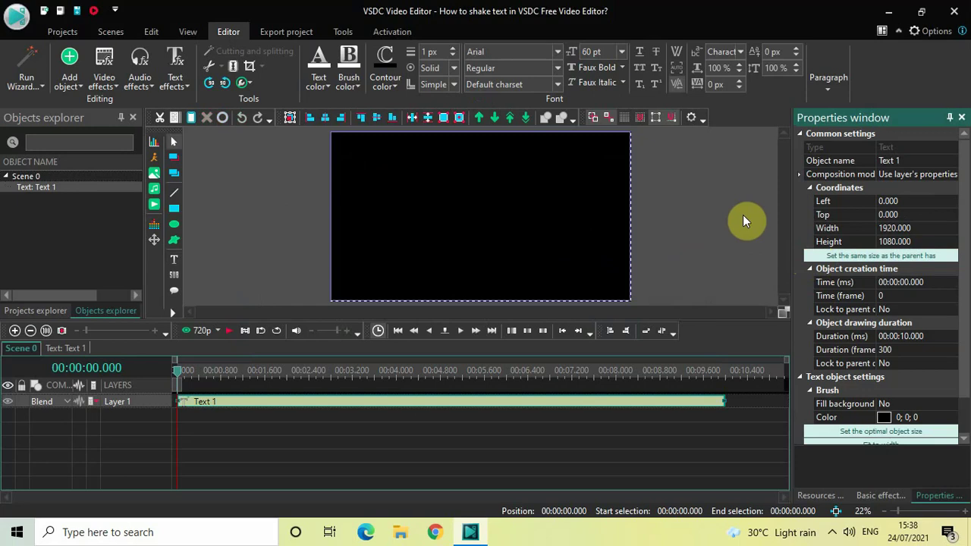
- Type 'SHAKE TEXT' in capitals and centre it horizontally and vertically
double_click(513, 188)
key(Caps_Lock)
text(SHA)
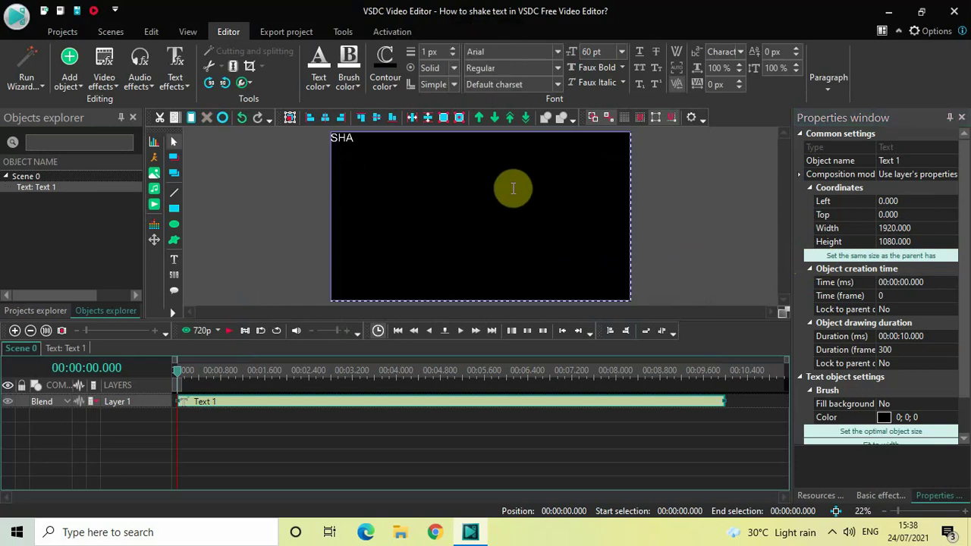
text(KE TEXT)
key(ctrl+a)
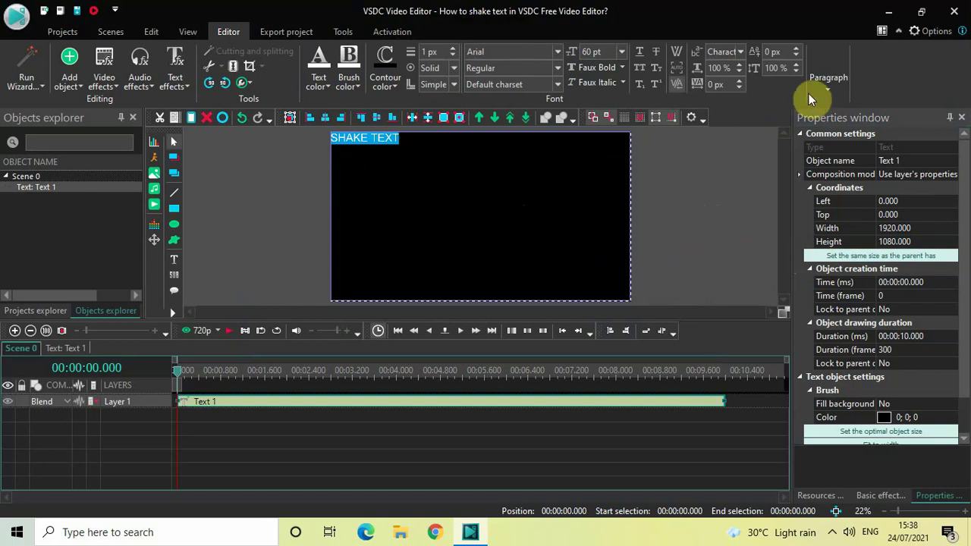
click(827, 84)
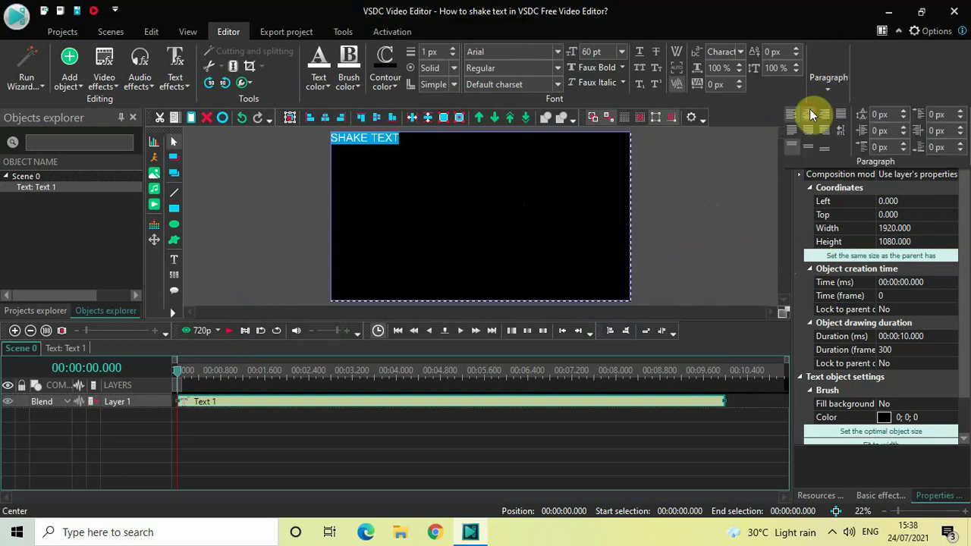
click(809, 111)
click(822, 85)
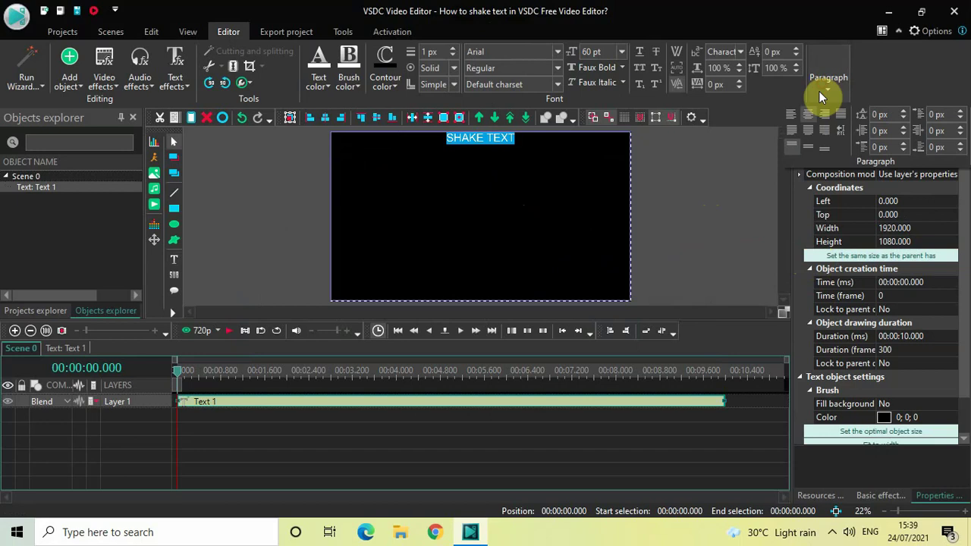
click(808, 149)
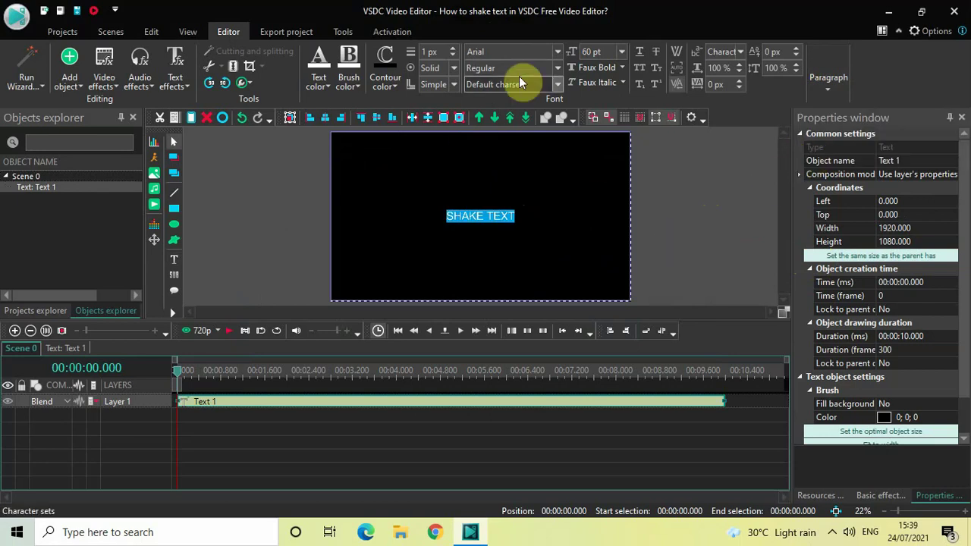
- Change the font from Arial to Montserrat Black at 200 pt
click(515, 50)
text(Montserrat Black)
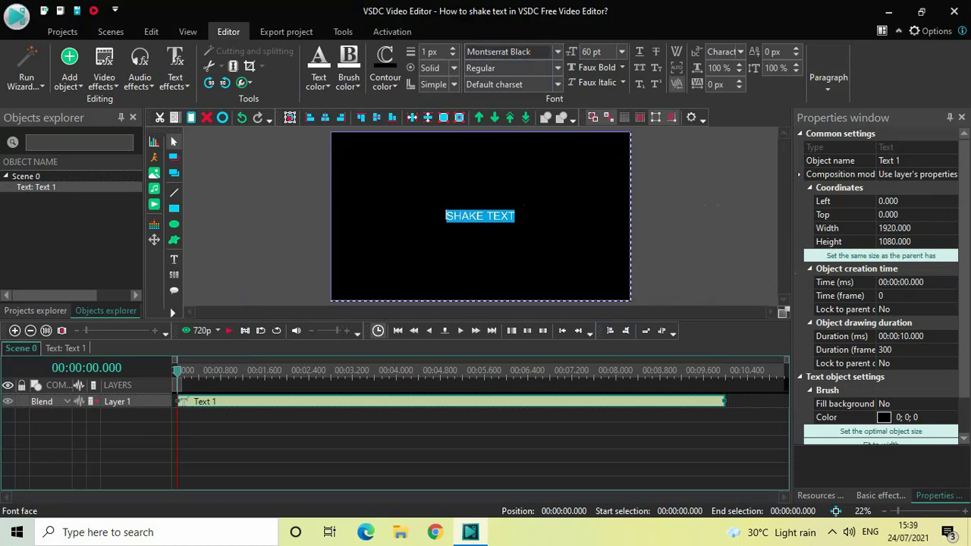
key(Return)
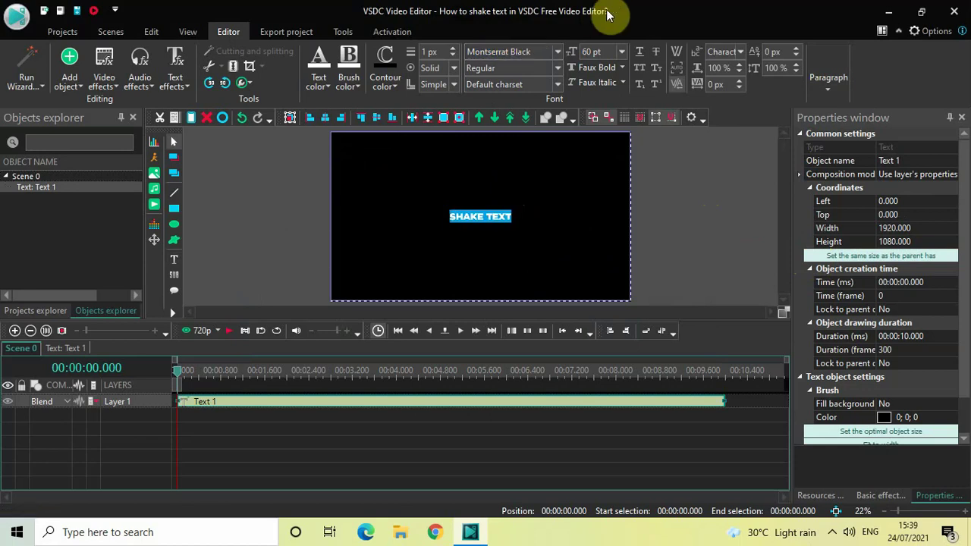
click(607, 51)
key(BackSpace)
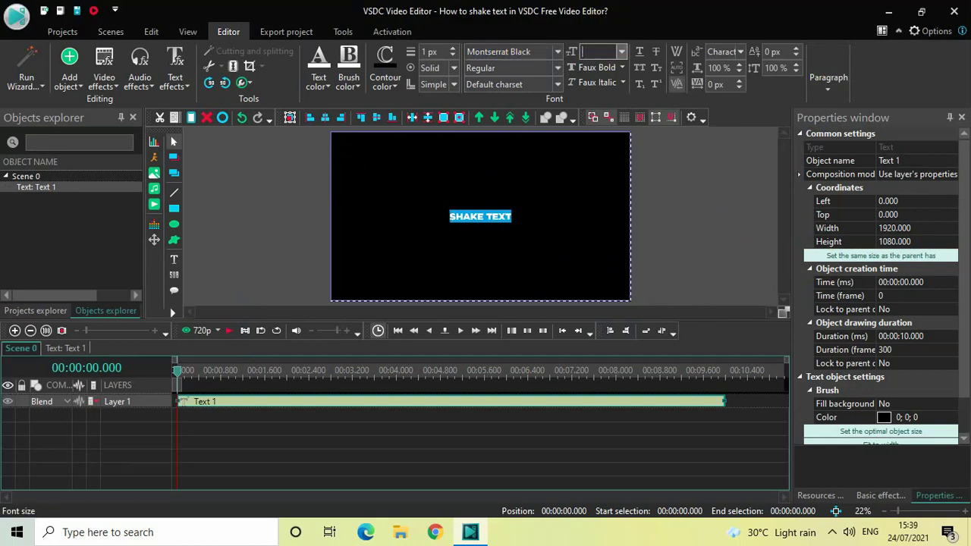
text(200)
key(Return)
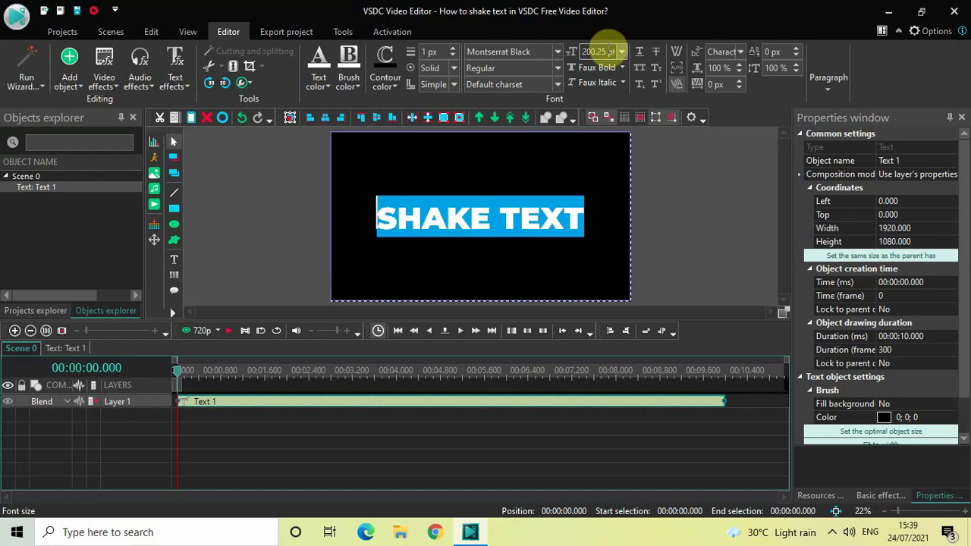
click(692, 222)
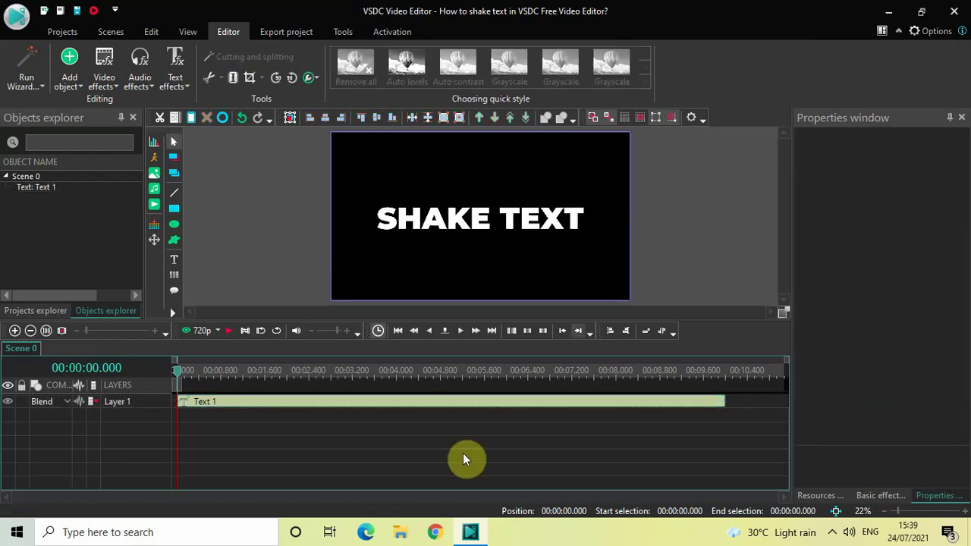
- Inside Text 1's timeline, add a Transforms > Shift effect covering the full 10 seconds
double_click(373, 406)
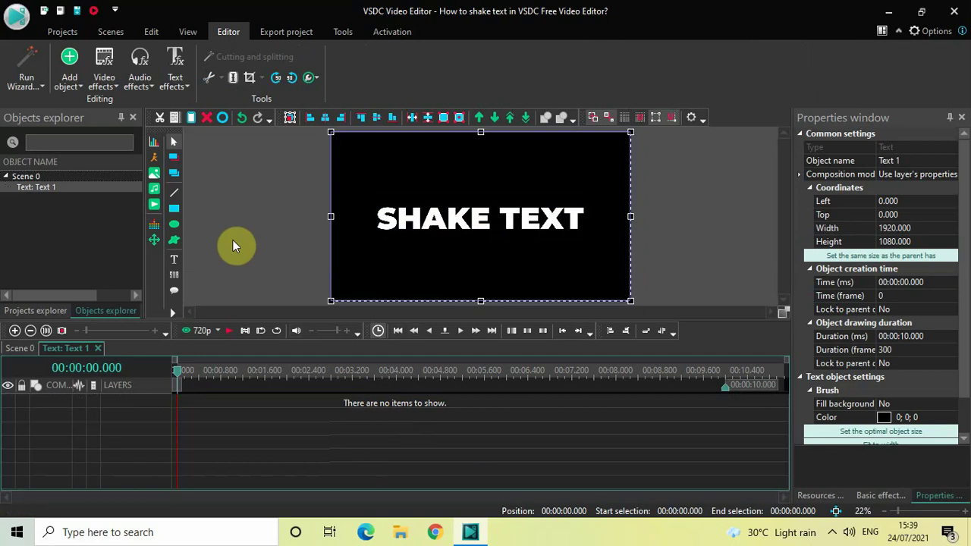
click(105, 69)
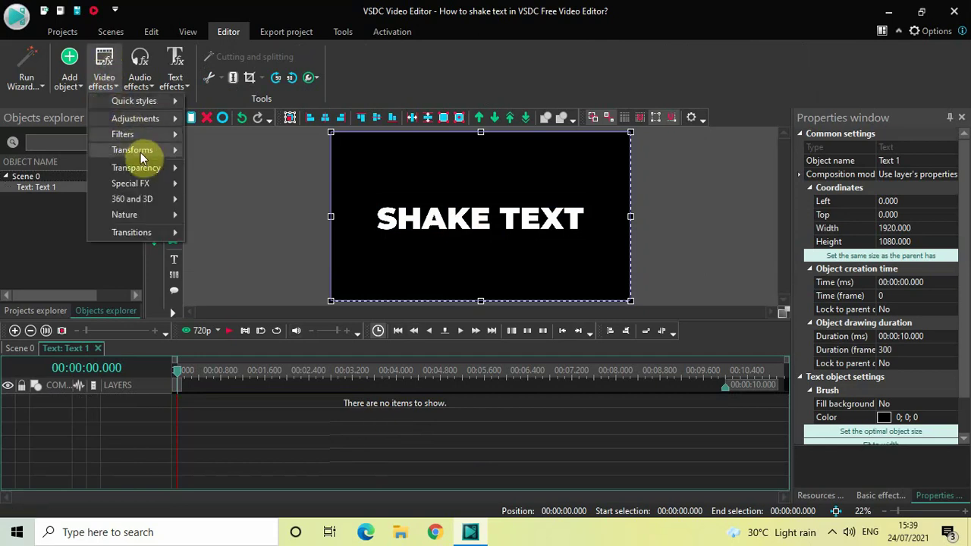
mouse_move(140, 152)
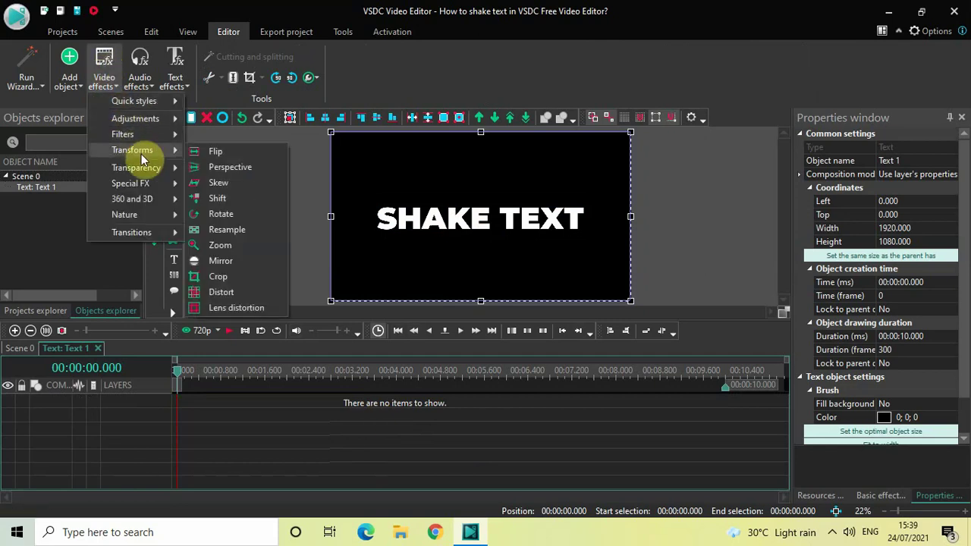
click(233, 196)
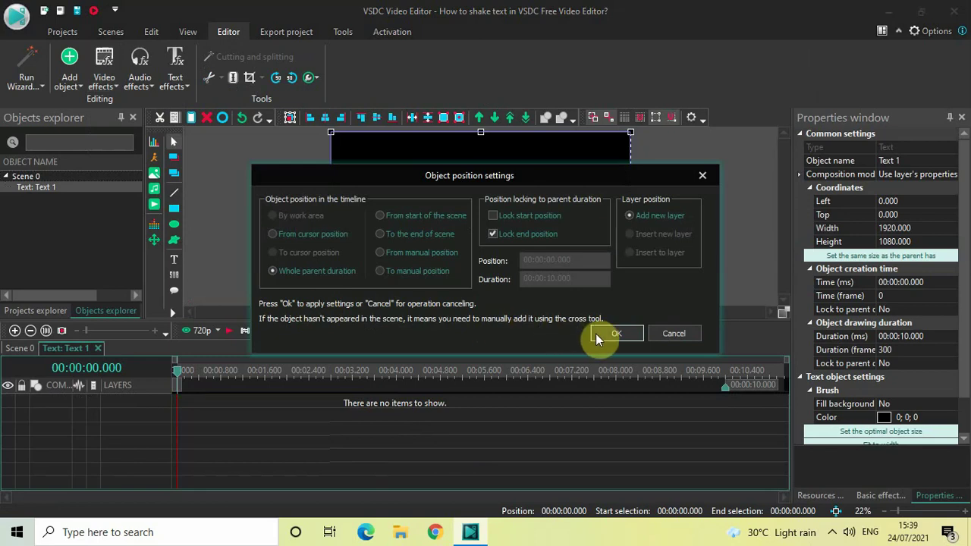
click(614, 335)
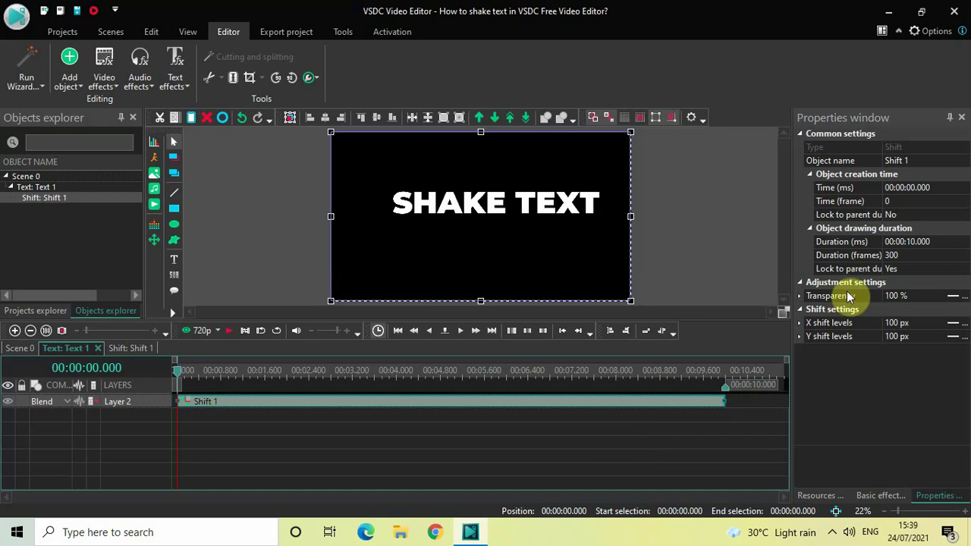
- Set Shift 1's duration to 00:00:00.100 and zoom the timeline in on it
click(945, 246)
key(BackSpace)
key(BackSpace)
key(BackSpace)
key(BackSpace)
key(BackSpace)
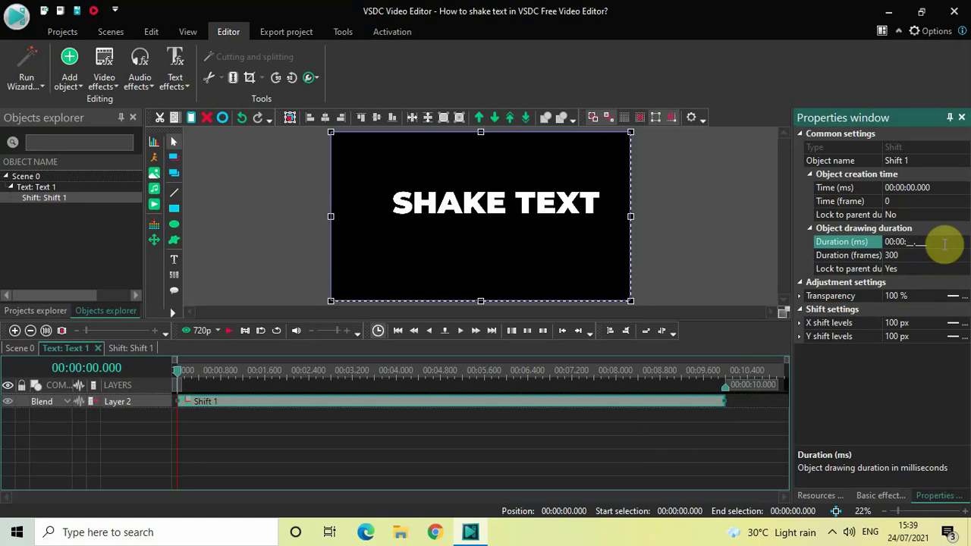
text(00.100)
key(Return)
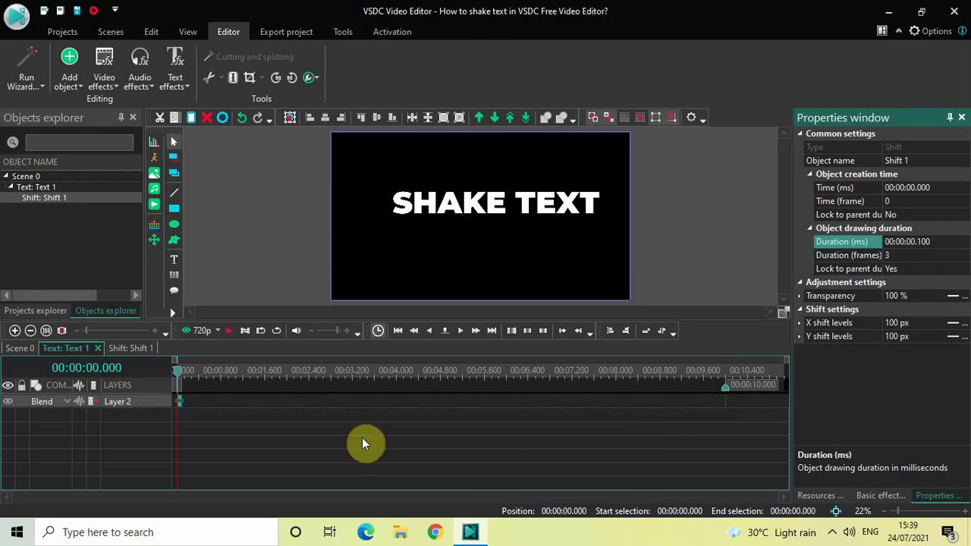
drag(85, 328, 128, 331)
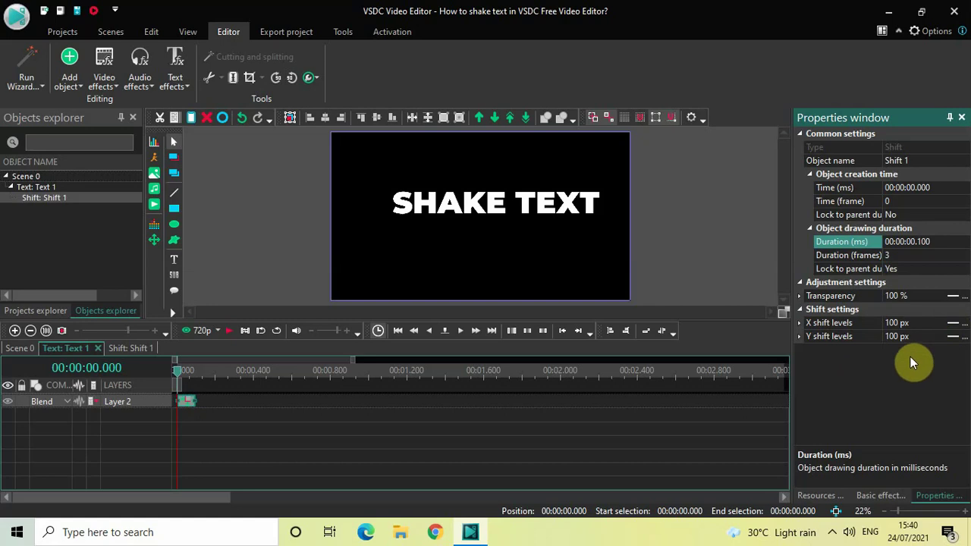
- Make Shift 1's X and Y shift levels ramp from 0 to 100 px
click(953, 324)
click(953, 324)
click(953, 337)
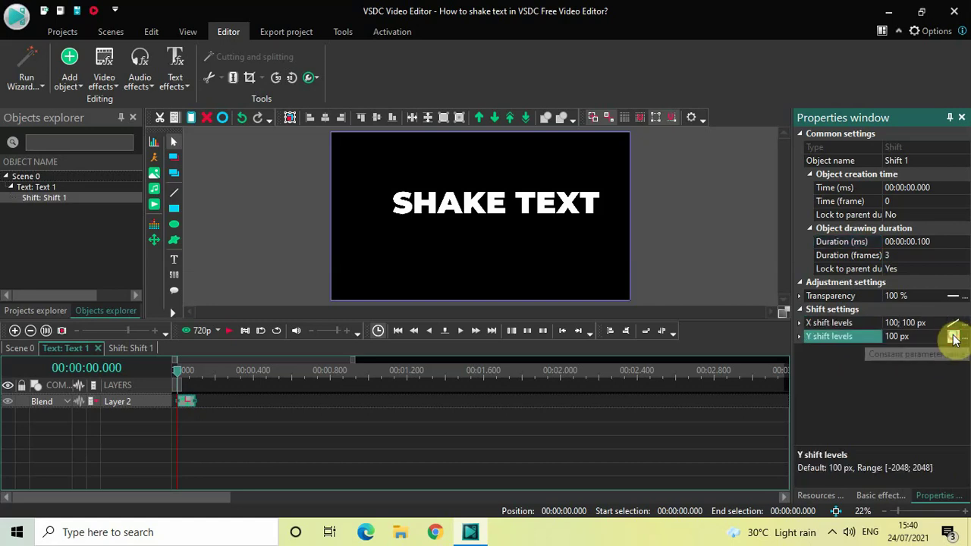
click(953, 337)
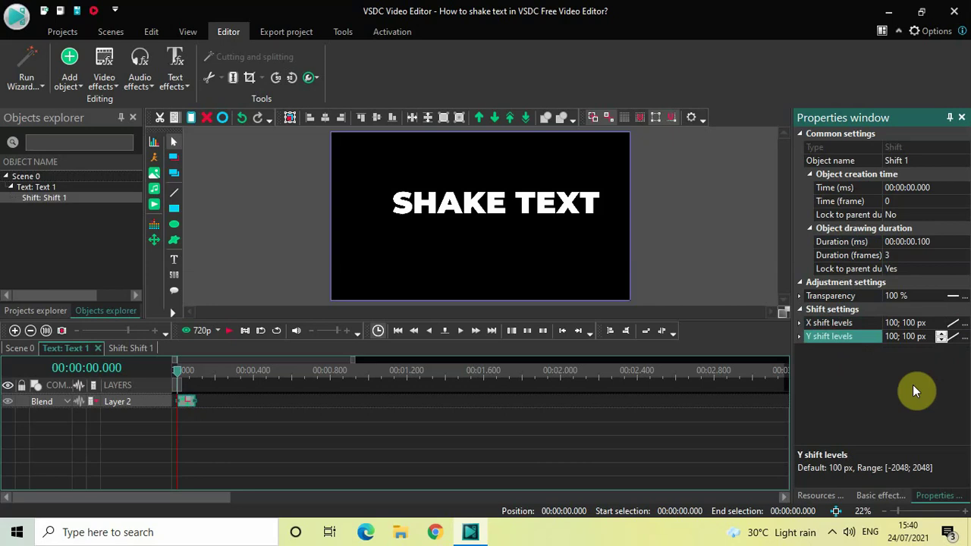
click(893, 325)
text(0)
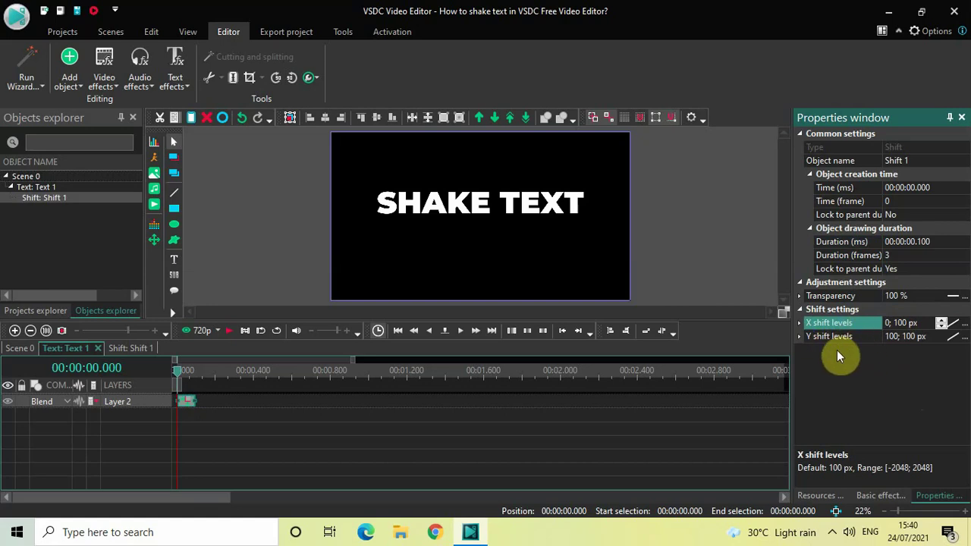
click(892, 335)
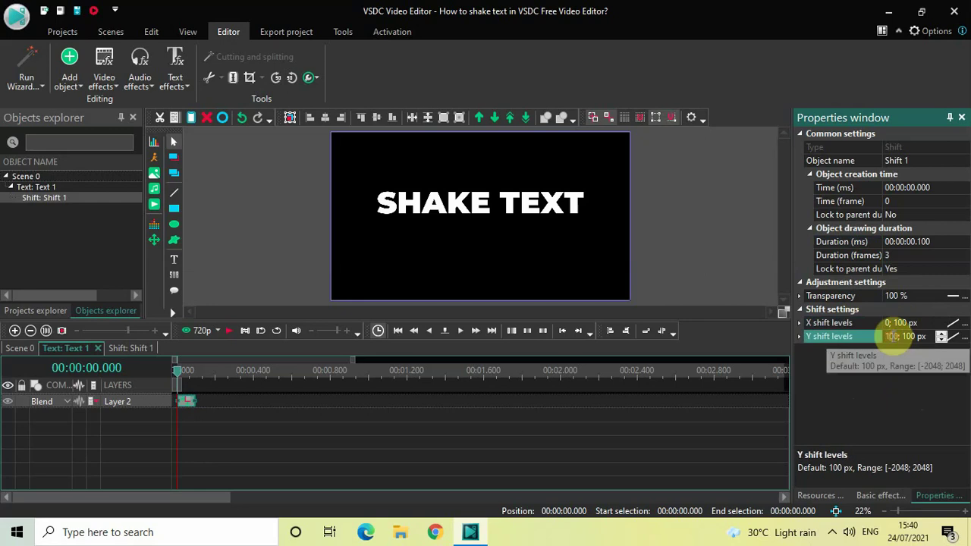
key(BackSpace)
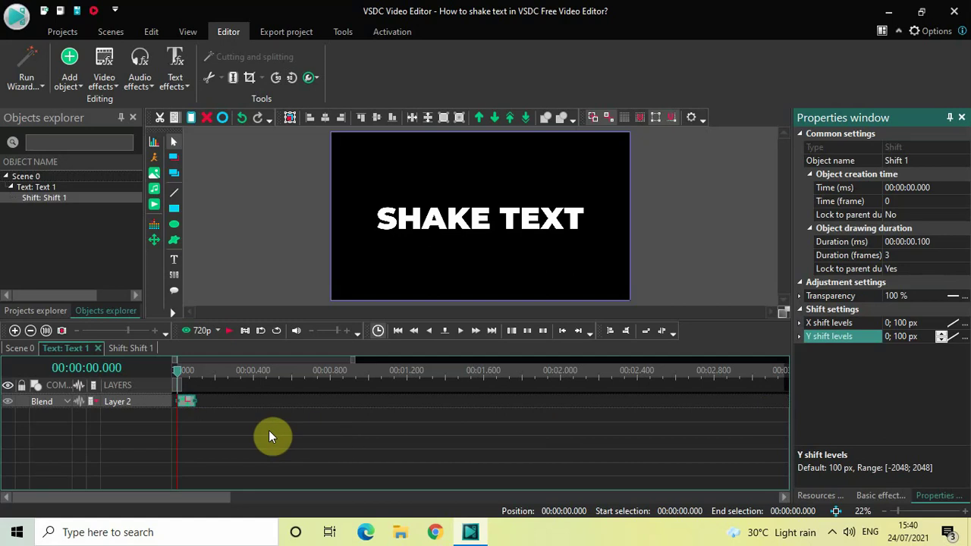
click(235, 434)
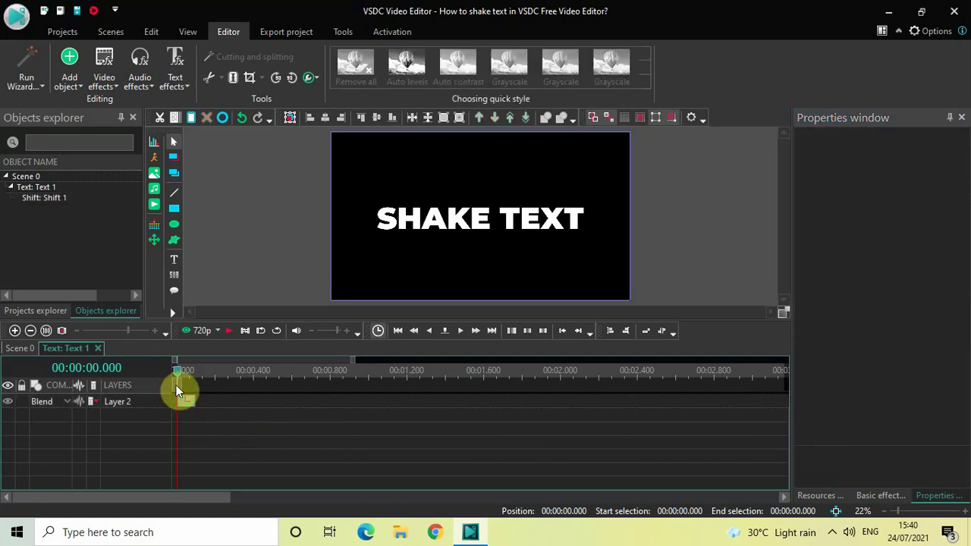
- Duplicate Shift 1 as Shift 2 and place it on Layer 2 right after Shift 1 at 0.100 s
click(187, 404)
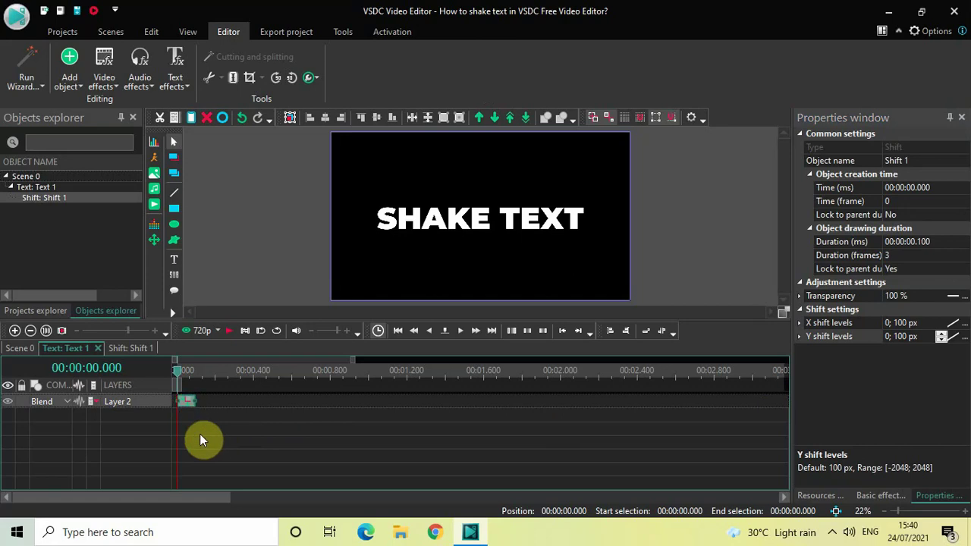
key(ctrl+v)
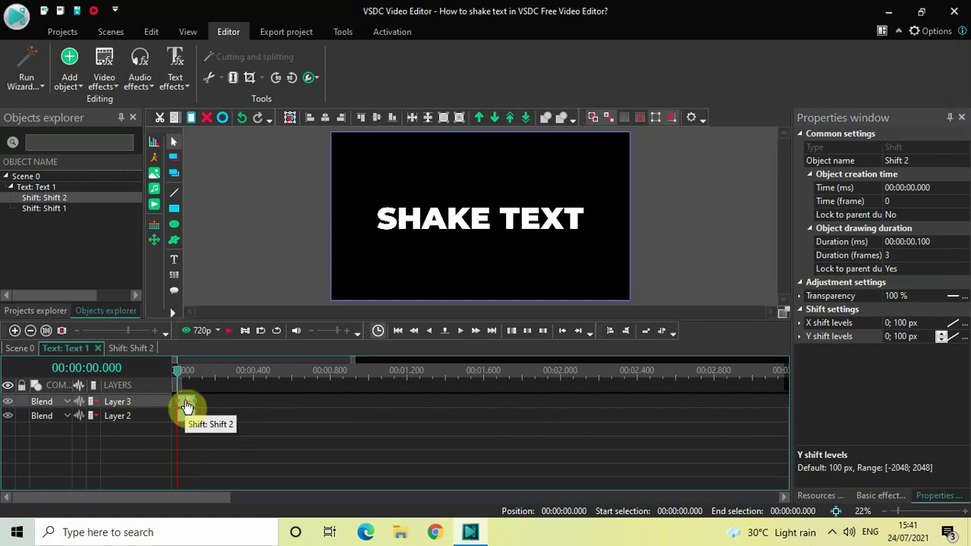
drag(187, 408, 192, 415)
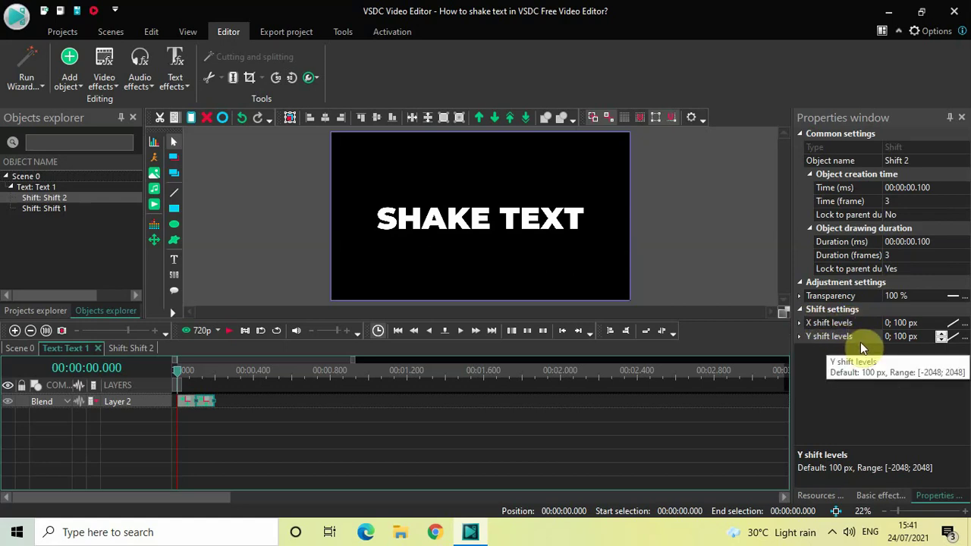
- Change Shift 2's X and Y shift levels to 0; -100 px
click(896, 324)
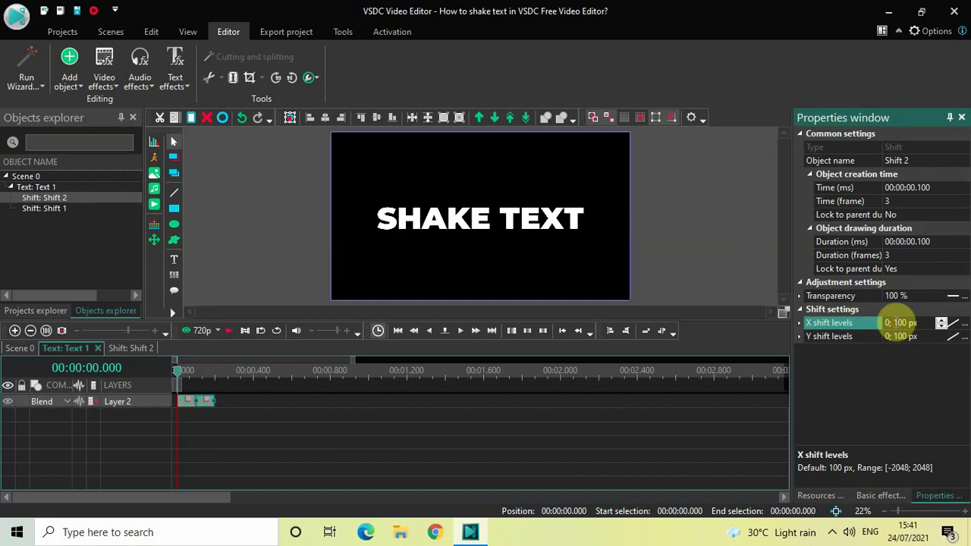
text(-)
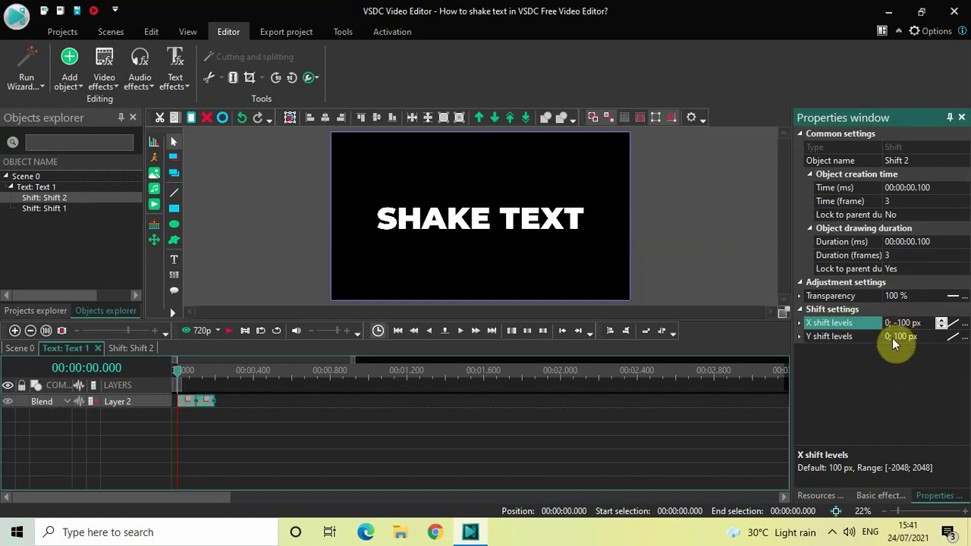
click(894, 337)
text(-)
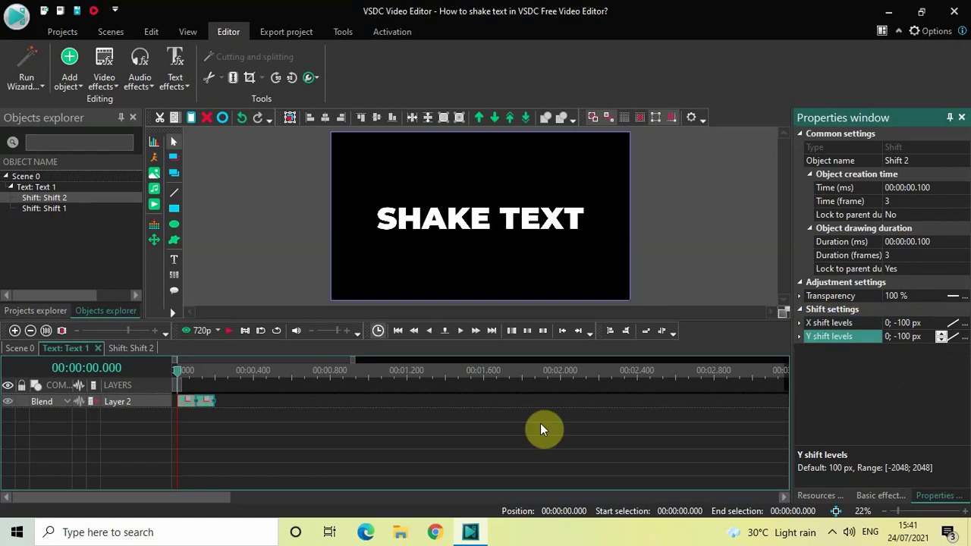
- Select both Shift 1 and Shift 2 and paste copies as Shift 3 and Shift 4
click(187, 425)
drag(184, 419, 217, 374)
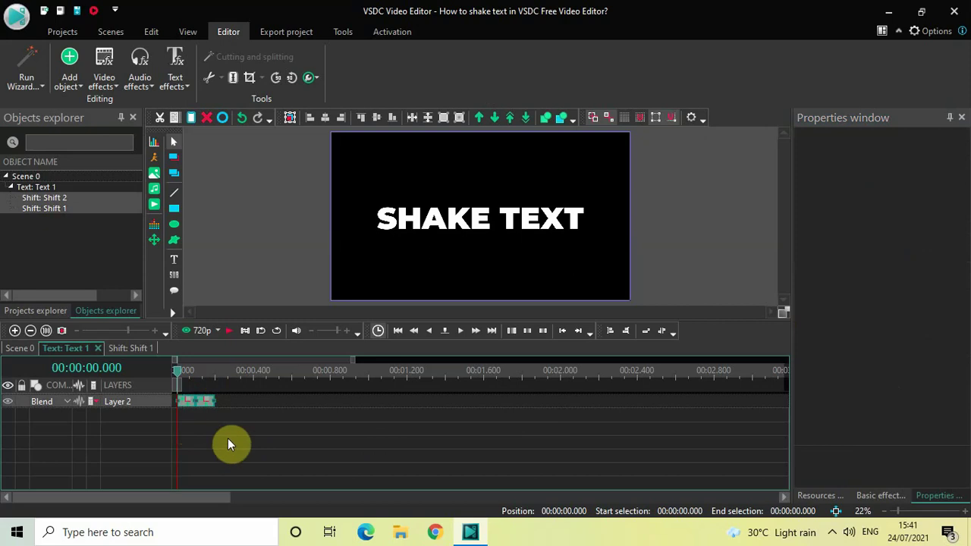
key(ctrl+v)
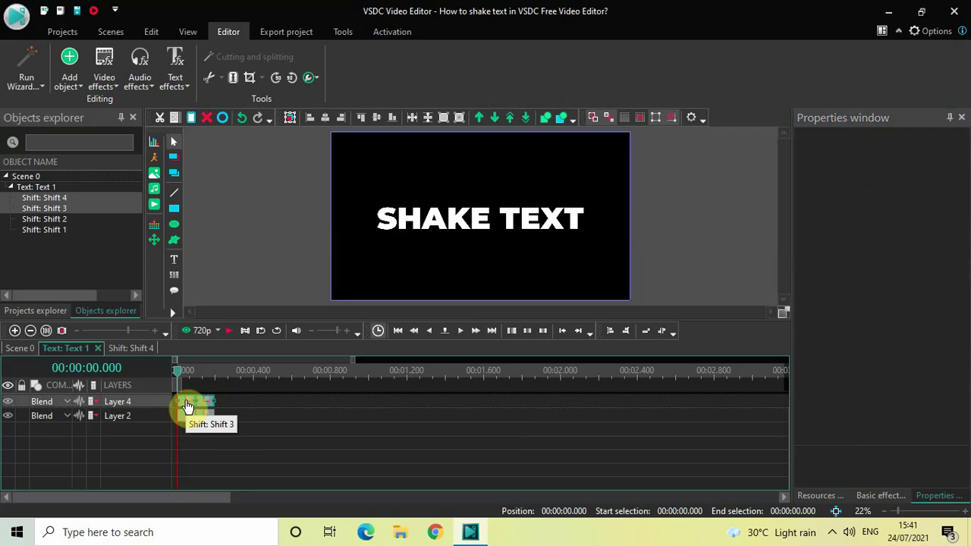
- Paste and chain Shift 3 through Shift 10 end to end on Layer 2
drag(188, 407, 203, 415)
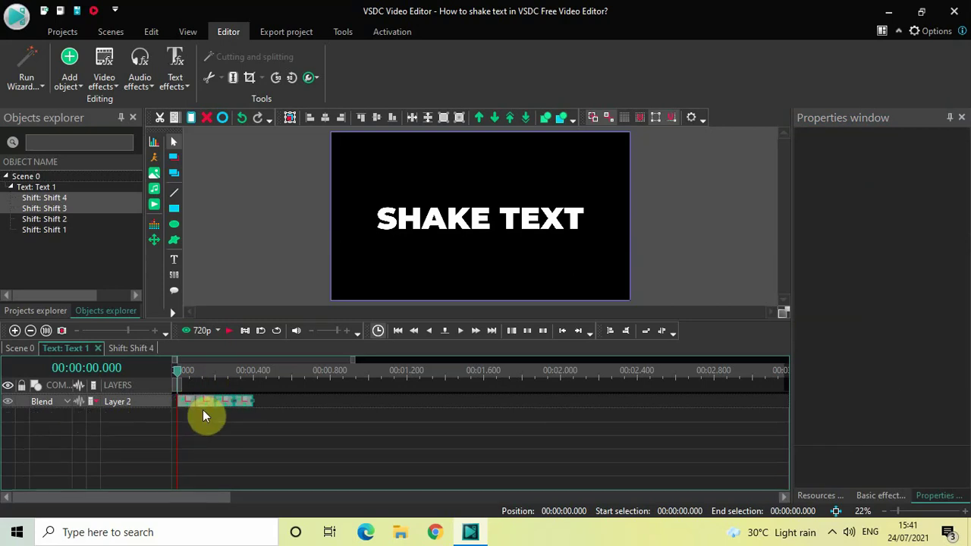
click(185, 427)
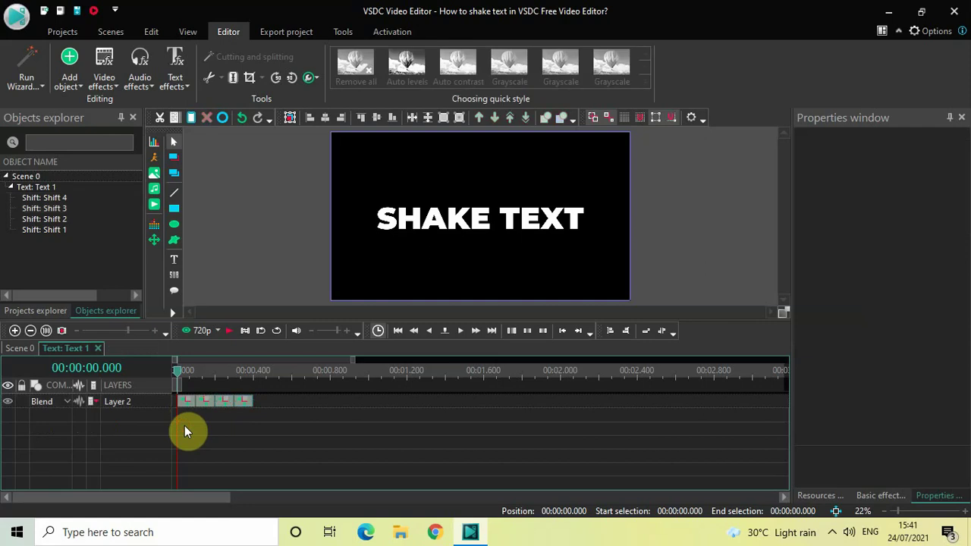
key(ctrl+v)
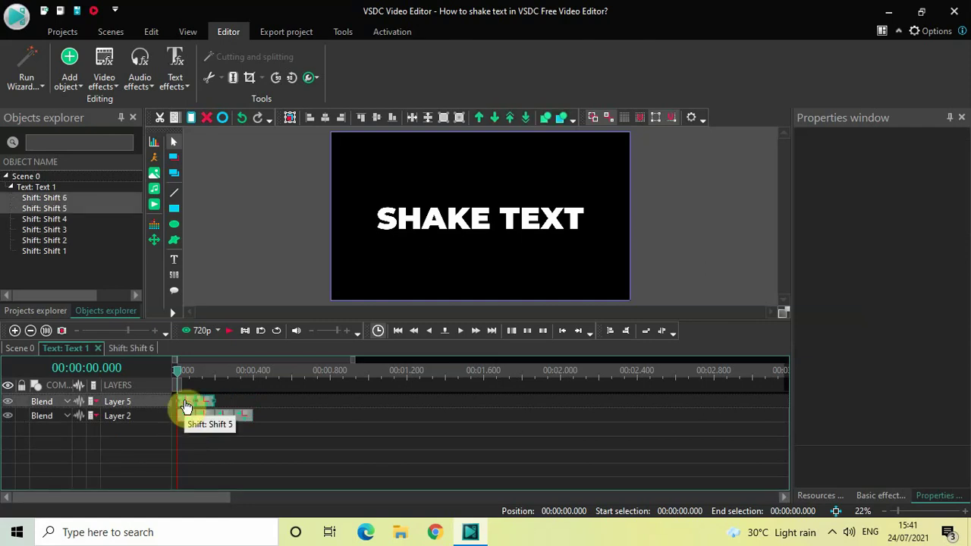
drag(186, 405, 208, 417)
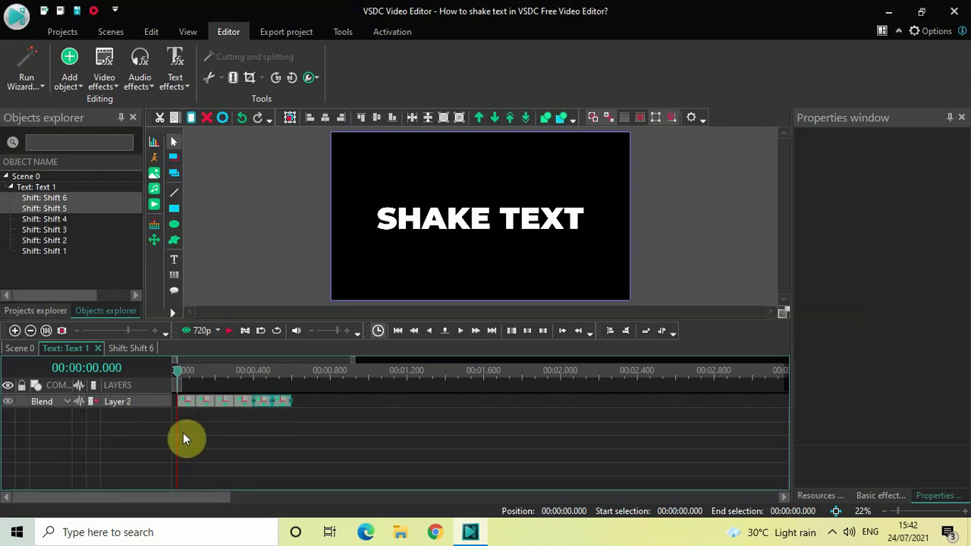
click(182, 433)
key(ctrl+v)
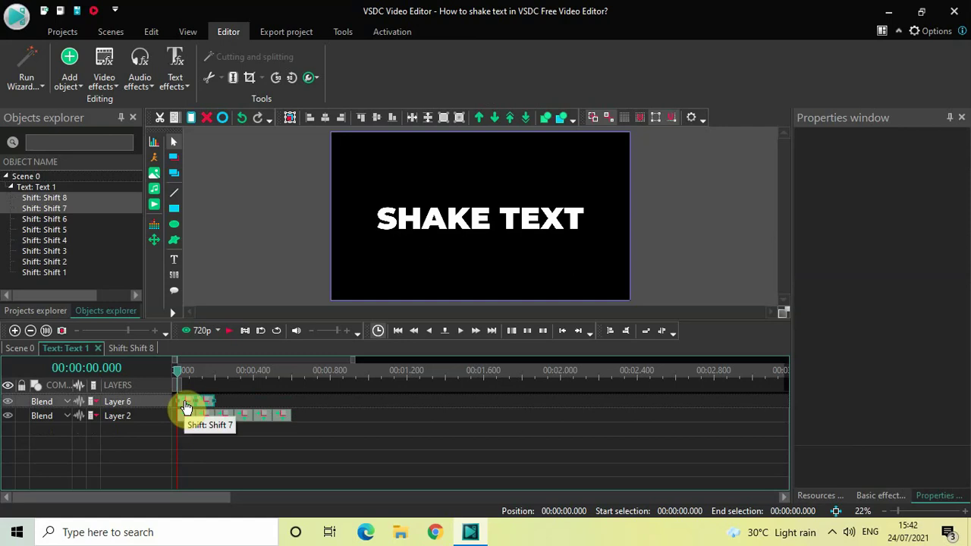
drag(186, 407, 204, 419)
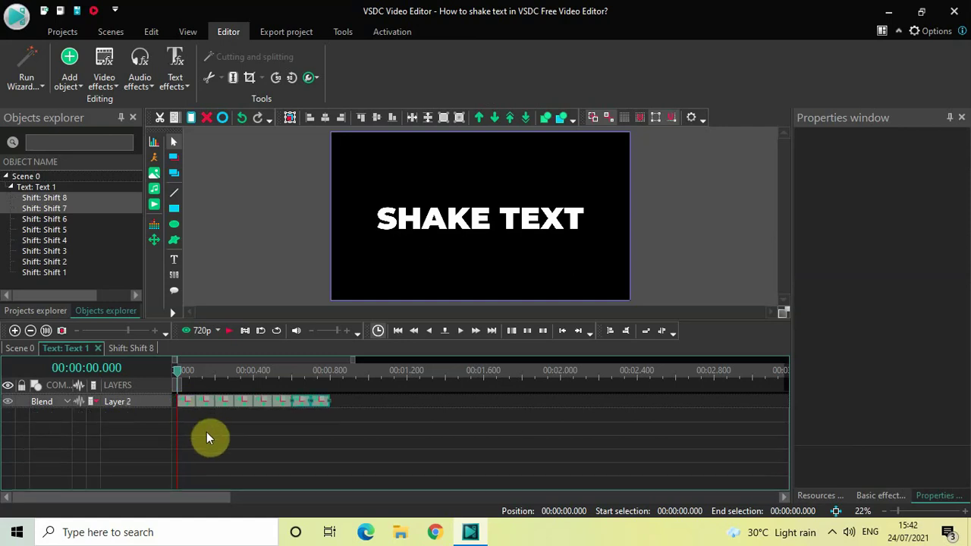
click(206, 433)
key(ctrl+v)
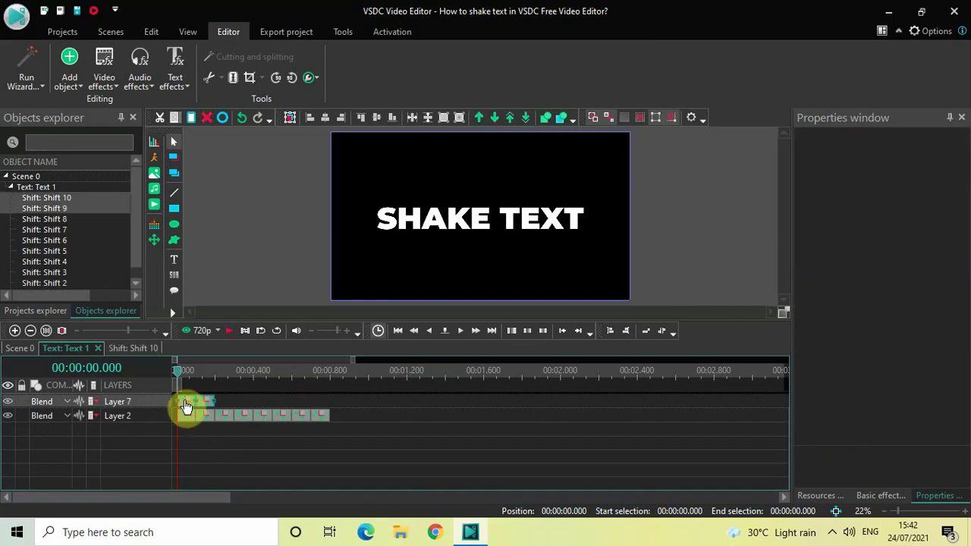
drag(185, 406, 205, 415)
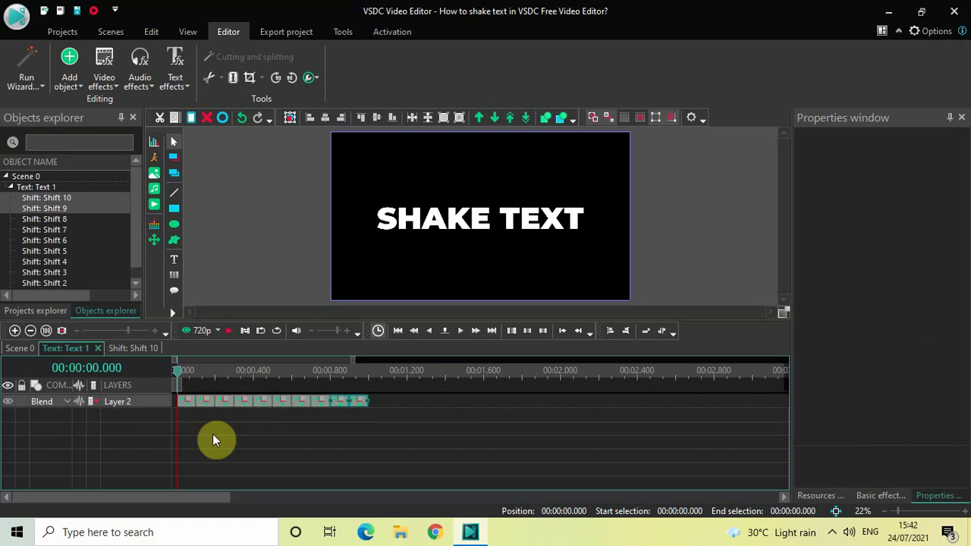
- Paste and chain Shift 11 through Shift 20 on Layer 2 after the others
key(ctrl+v)
drag(189, 405, 214, 419)
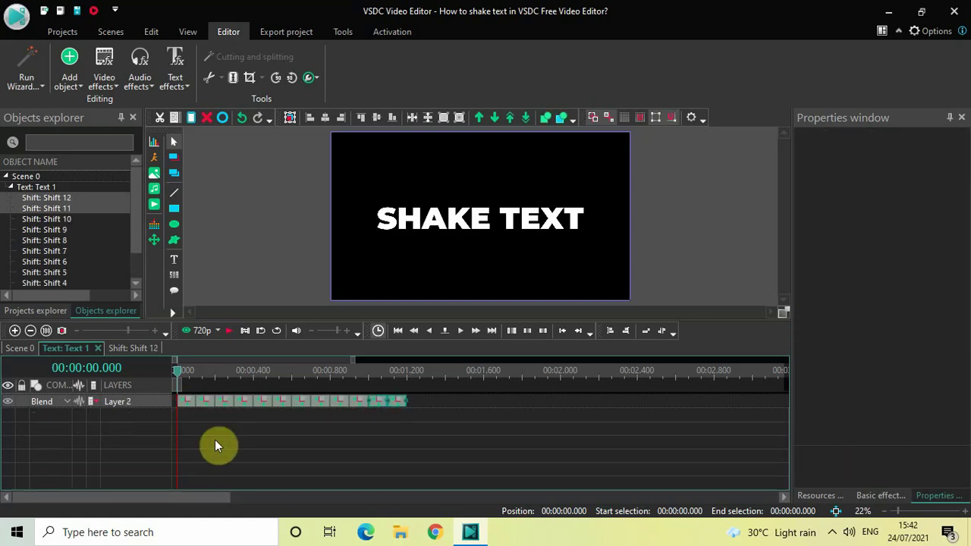
key(ctrl+v)
drag(188, 407, 212, 420)
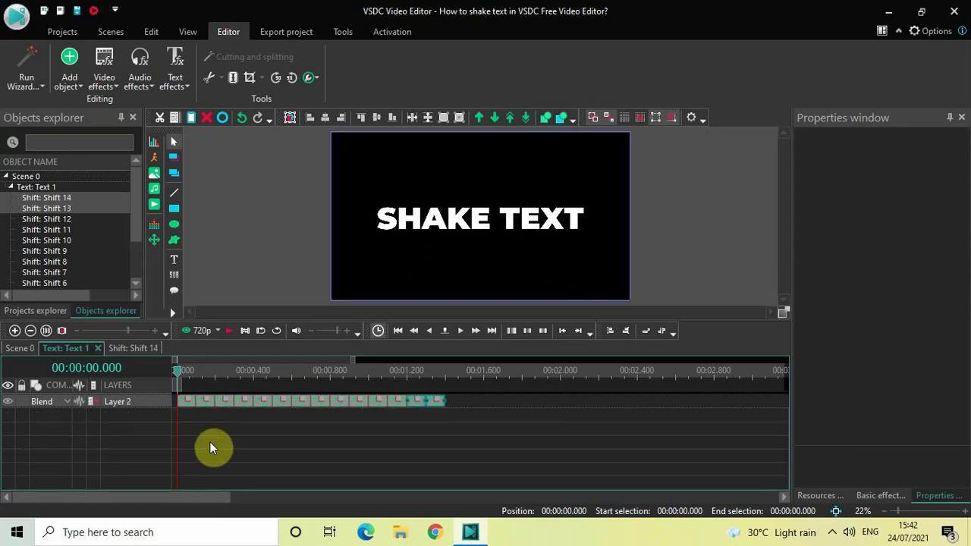
key(ctrl+v)
drag(187, 408, 209, 421)
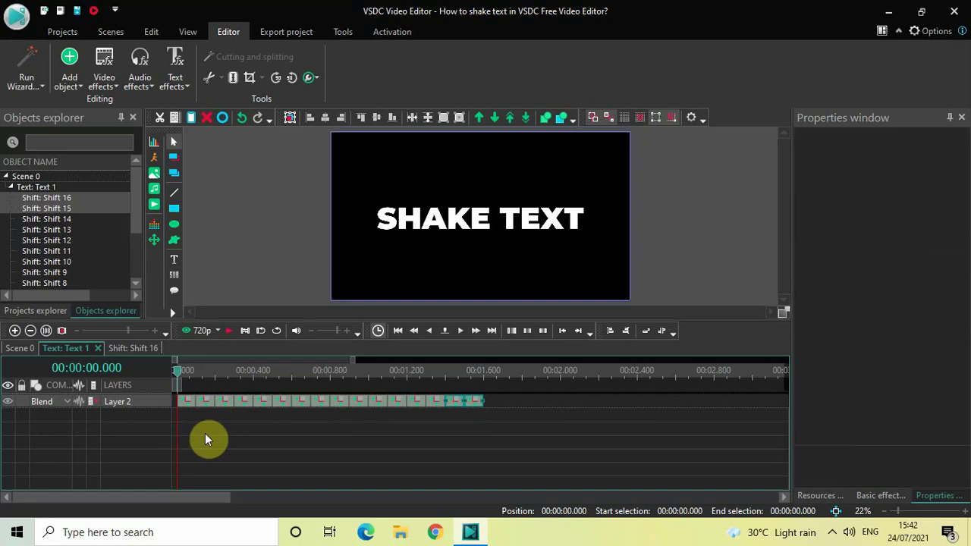
key(ctrl+v)
drag(189, 411, 208, 415)
click(202, 434)
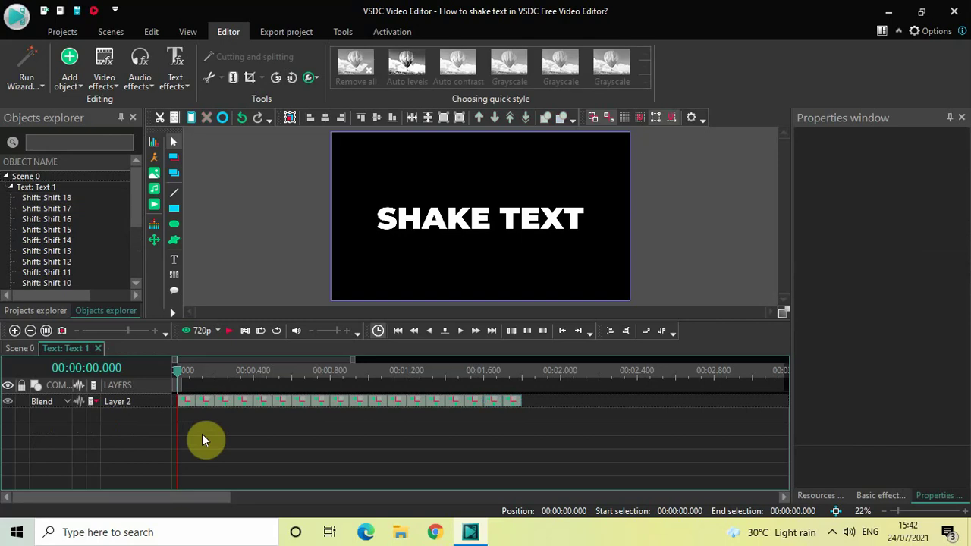
key(ctrl+v)
drag(186, 407, 208, 420)
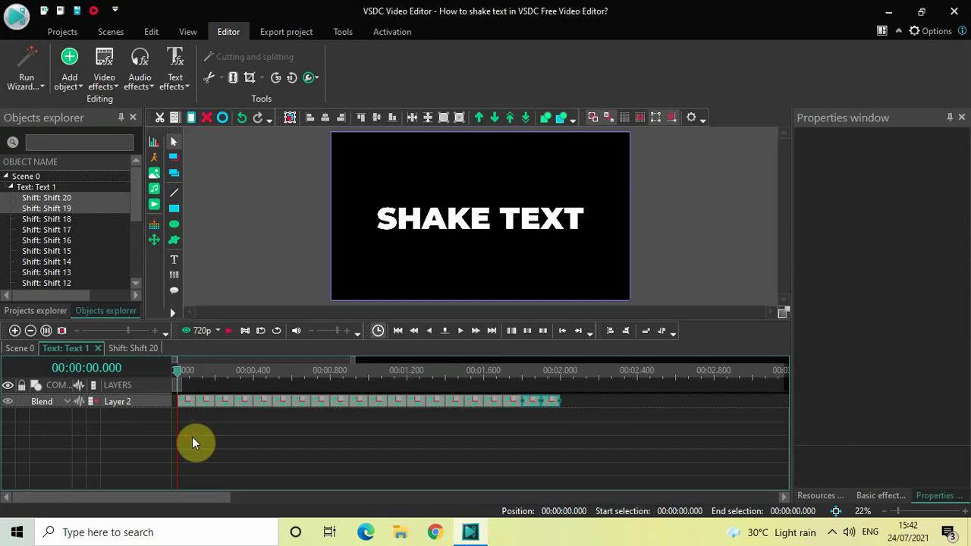
click(191, 437)
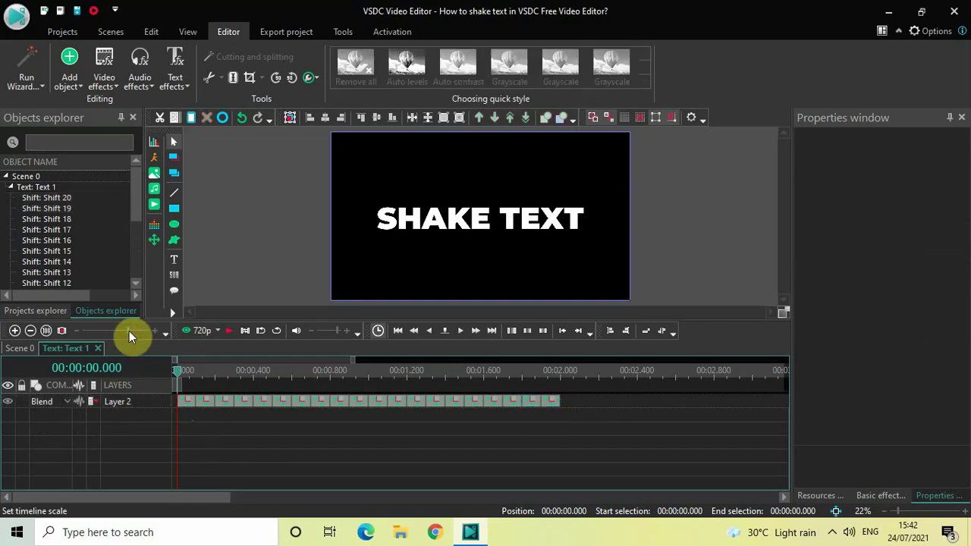
- Zoom out to the full 10-second timeline and play the shaking SHAKE TEXT from the start
drag(129, 331, 58, 329)
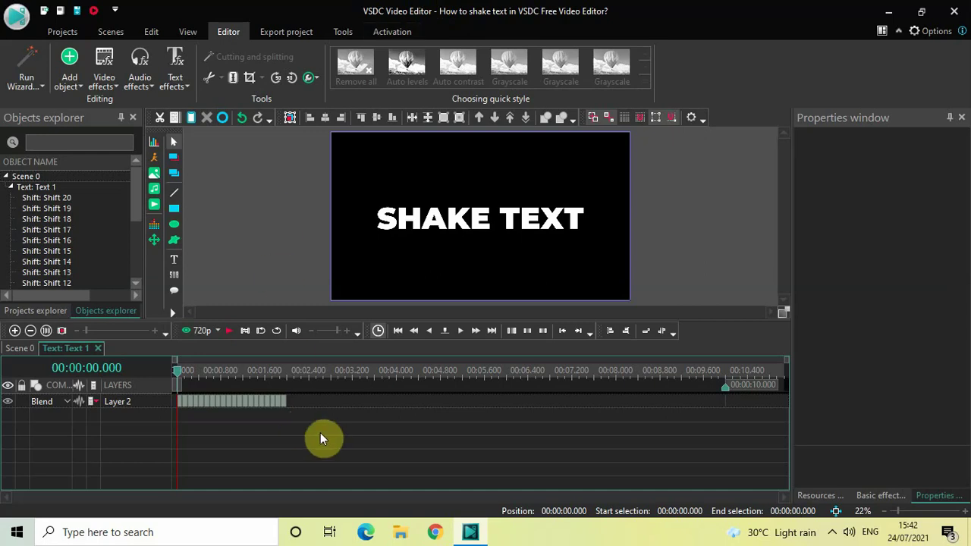
key(space)
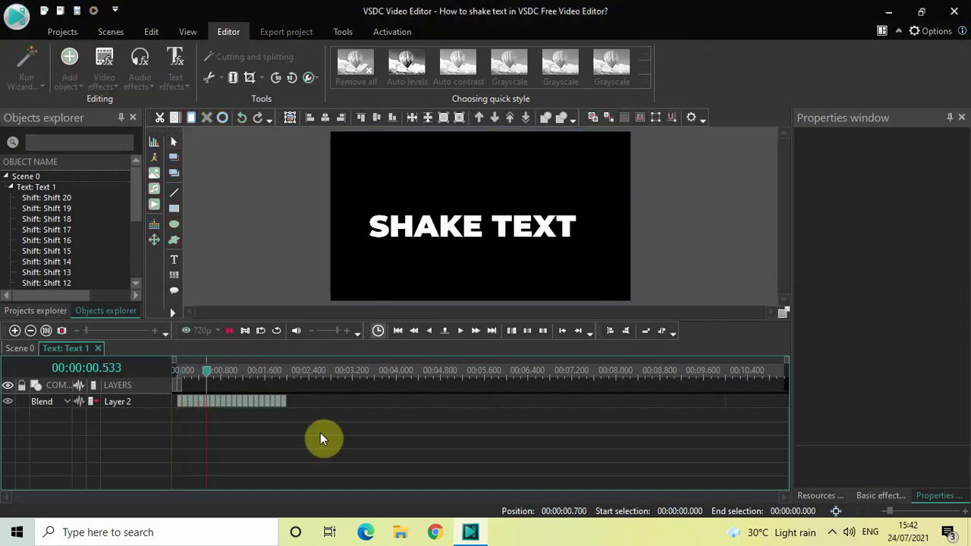
key(space)
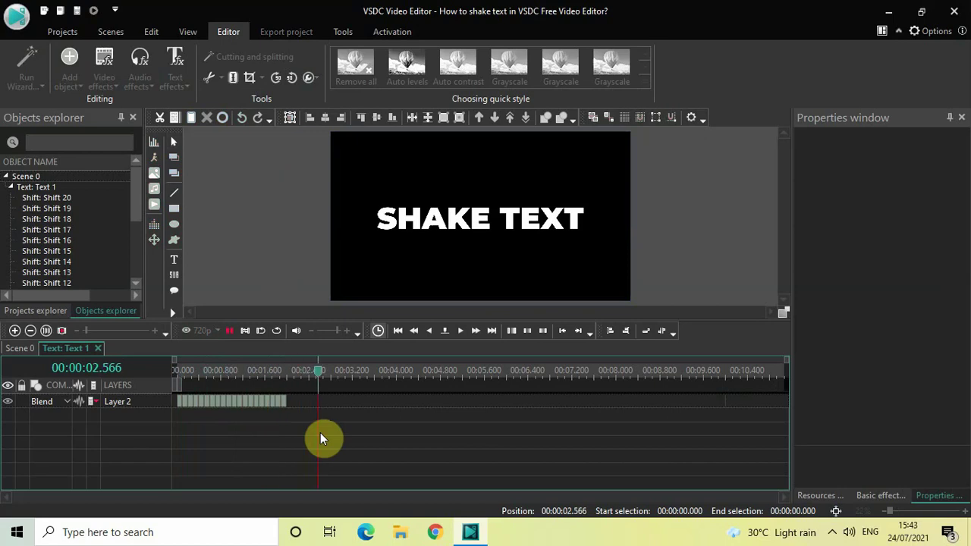
click(175, 370)
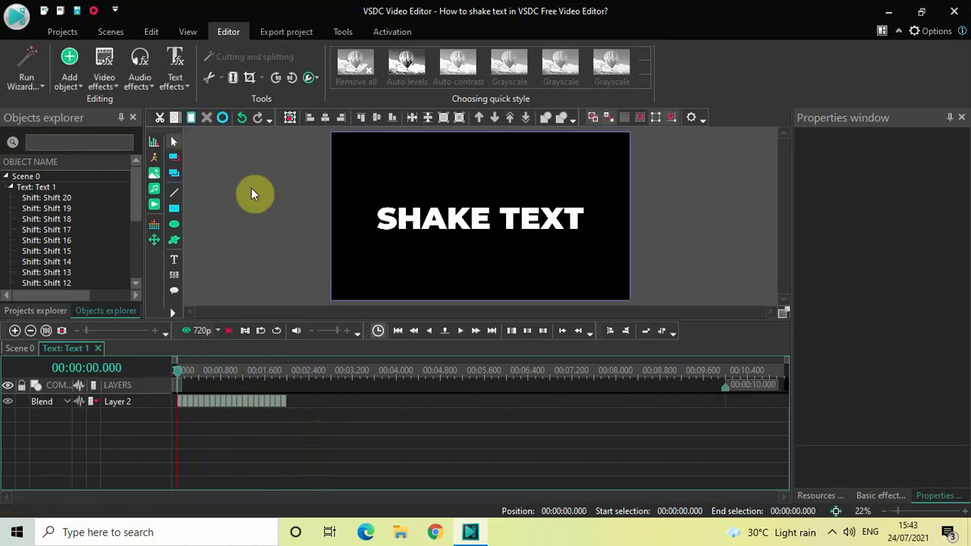
key(space)
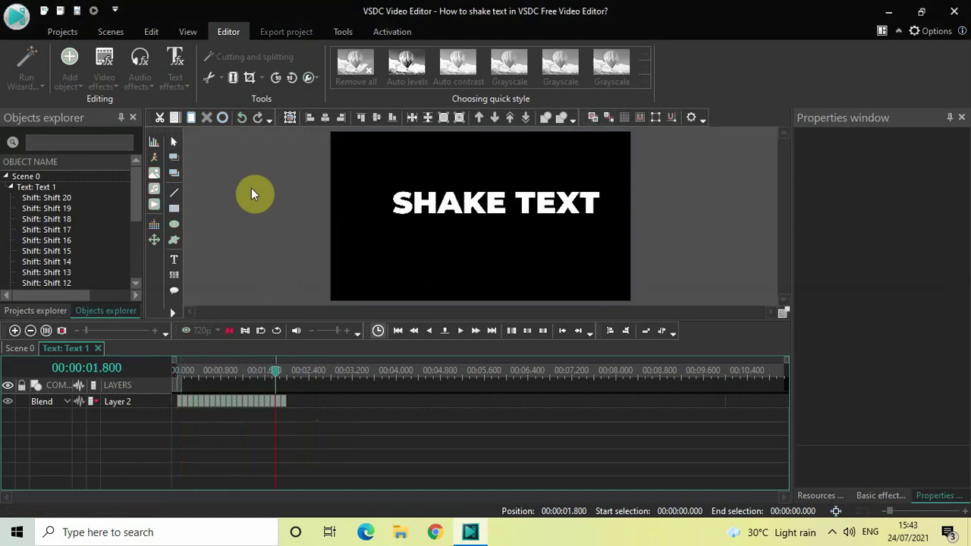
- Rewind, then add a Transforms > Zoom effect to Text 1 spanning all 10 seconds
click(176, 370)
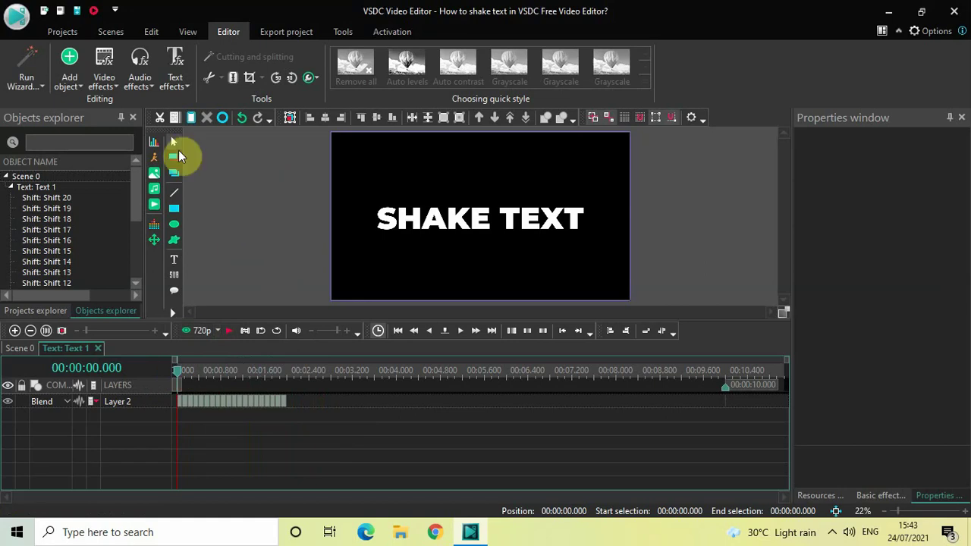
click(107, 75)
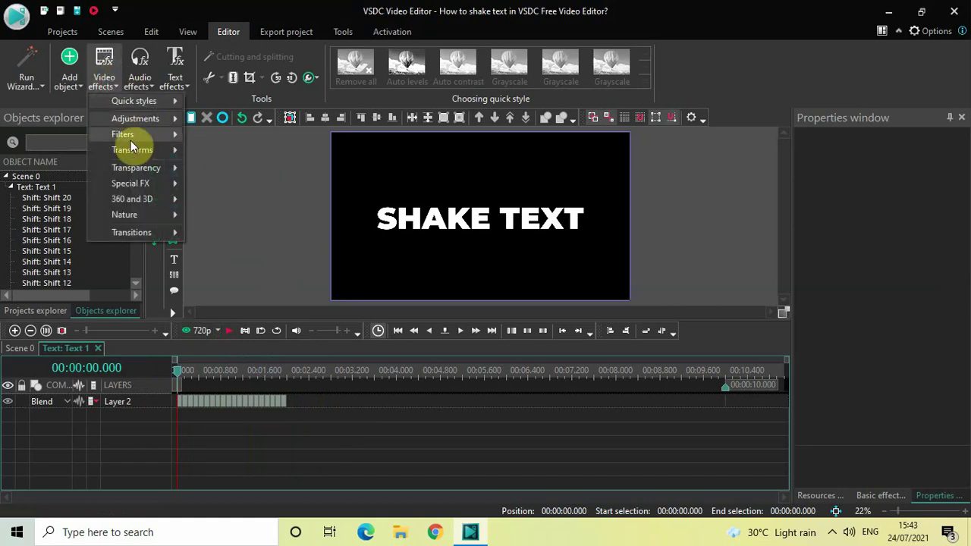
mouse_move(139, 150)
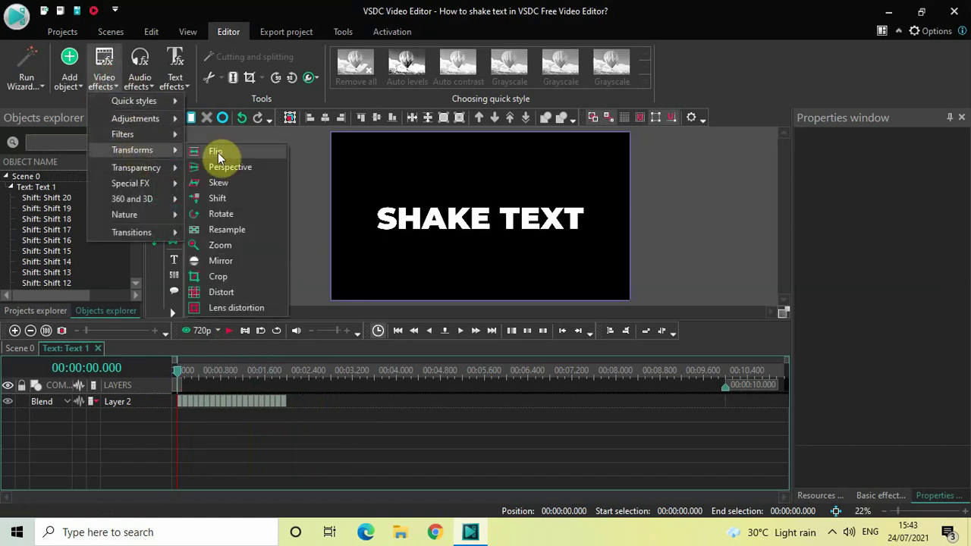
click(239, 245)
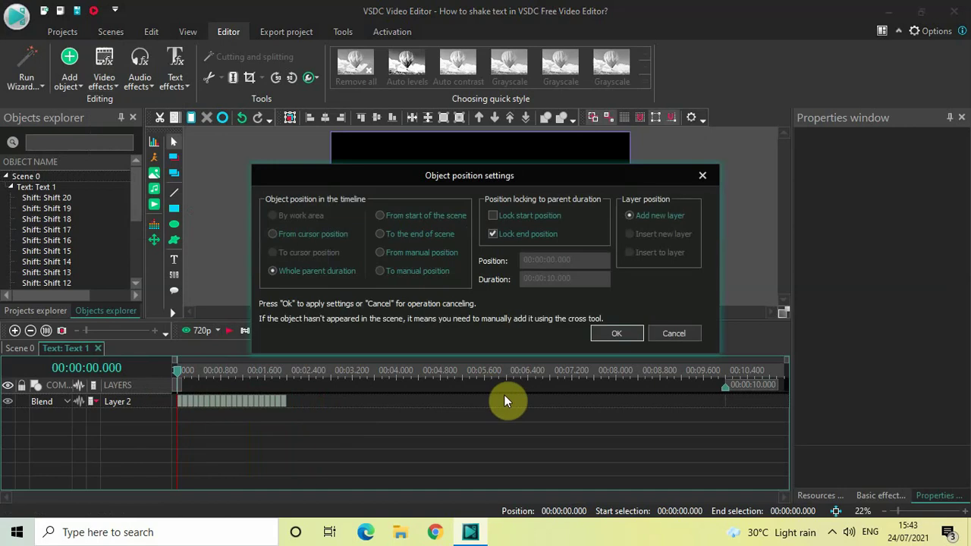
click(619, 335)
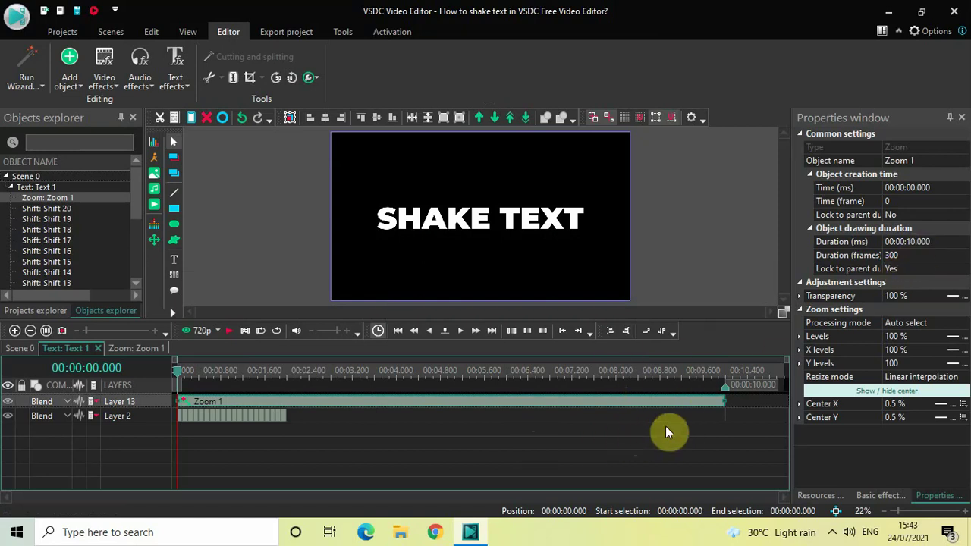
- Set the Zoom 1 effect's duration to 00:00:02.000 in Properties
click(916, 242)
key(BackSpace)
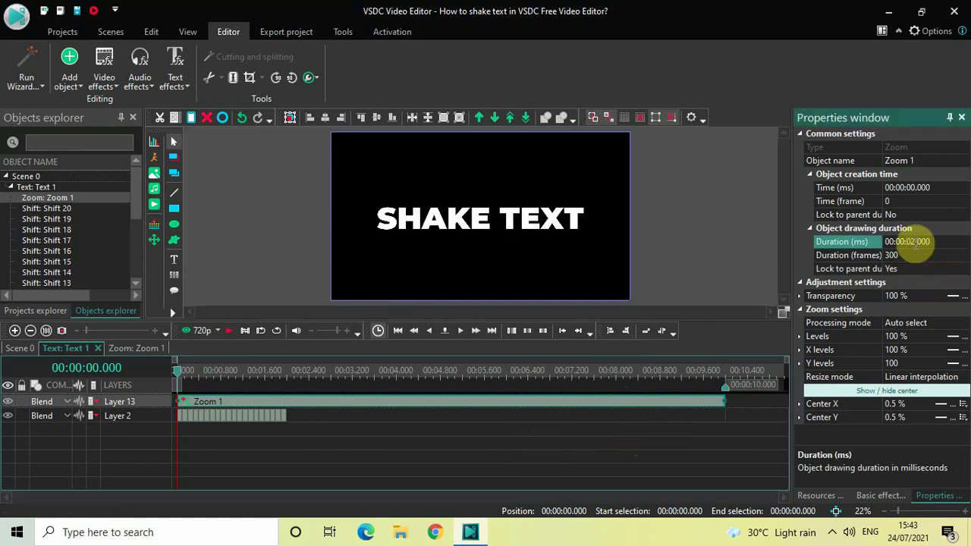
text(2)
key(Return)
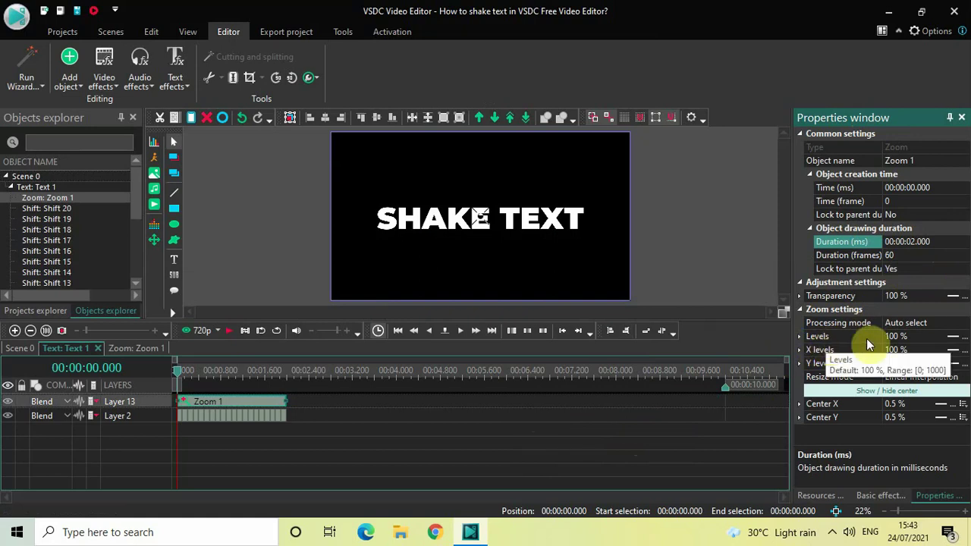
- Change Zoom 1 levels to 0; 100 % so the text grows from nothing
click(954, 338)
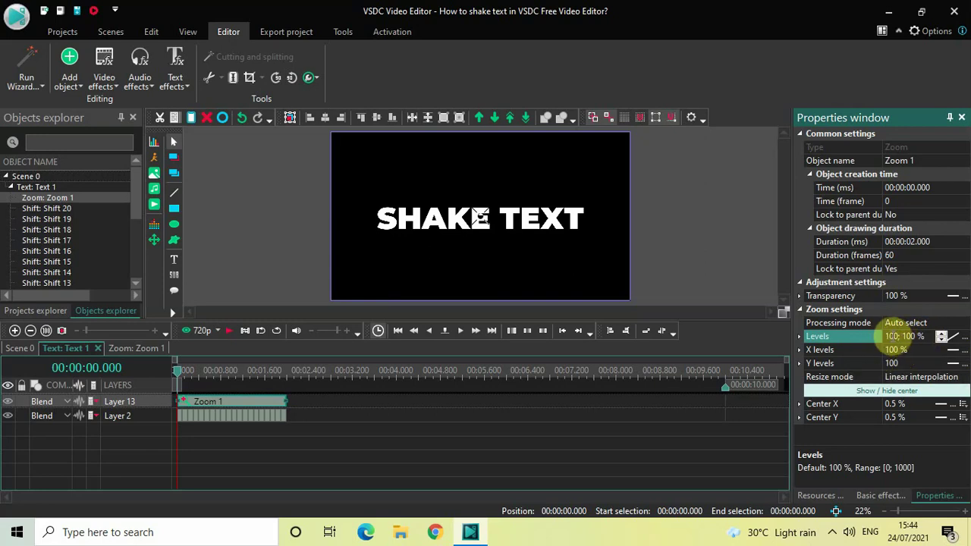
key(BackSpace)
key(BackSpace)
key(BackSpace)
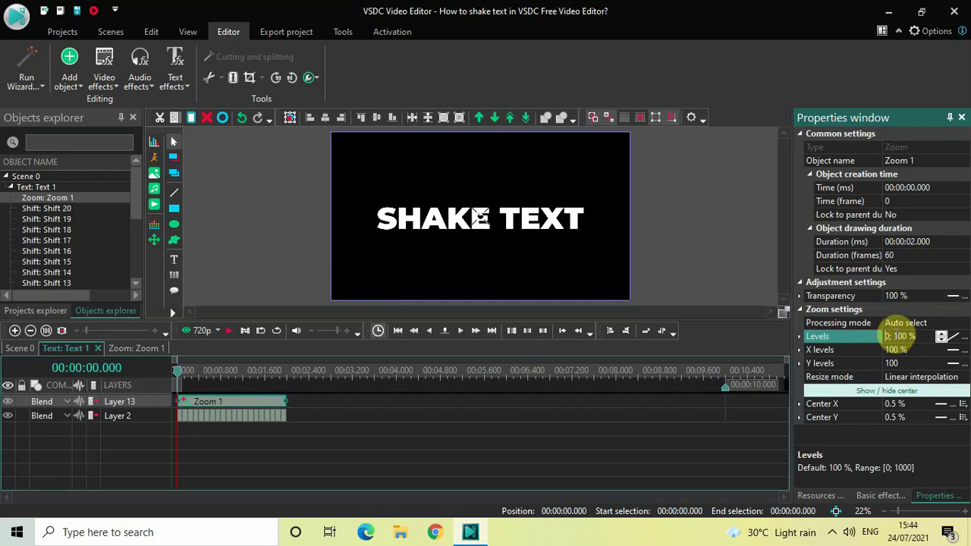
key(Return)
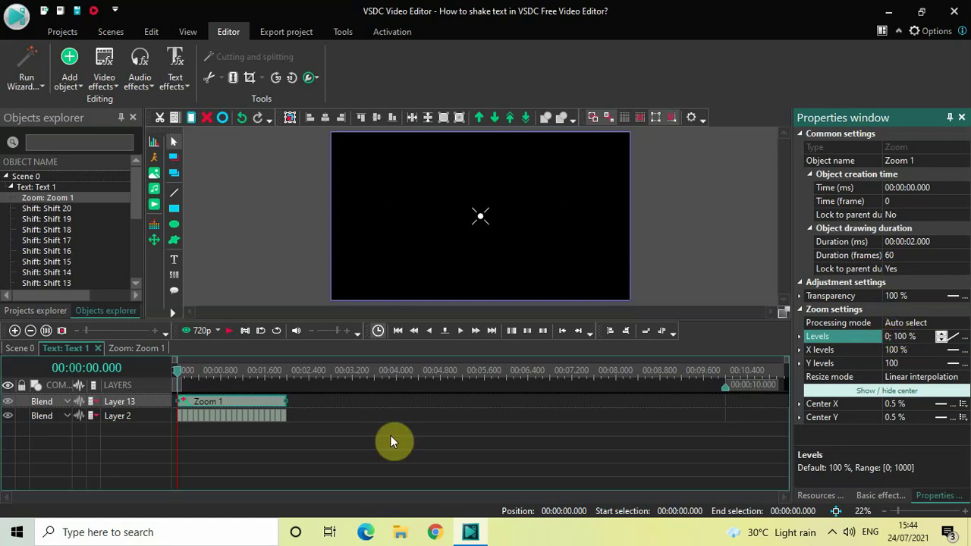
click(225, 493)
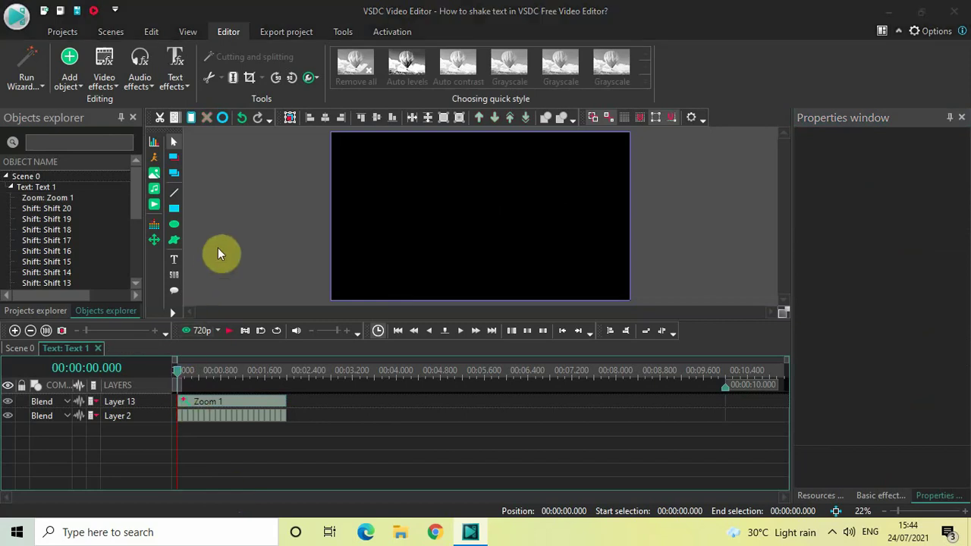
- Preview the zoom-in animation, then return to Scene 0 at its start
key(space)
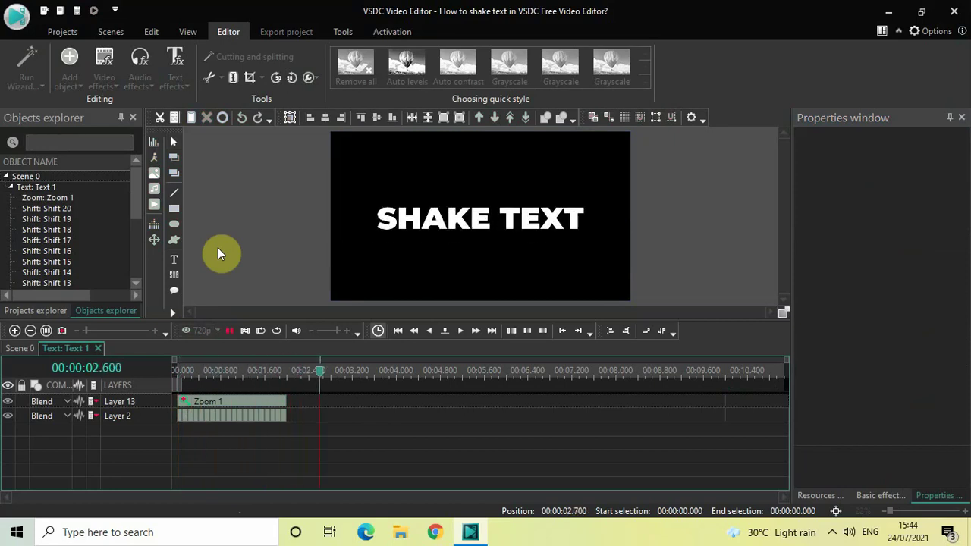
key(space)
click(21, 348)
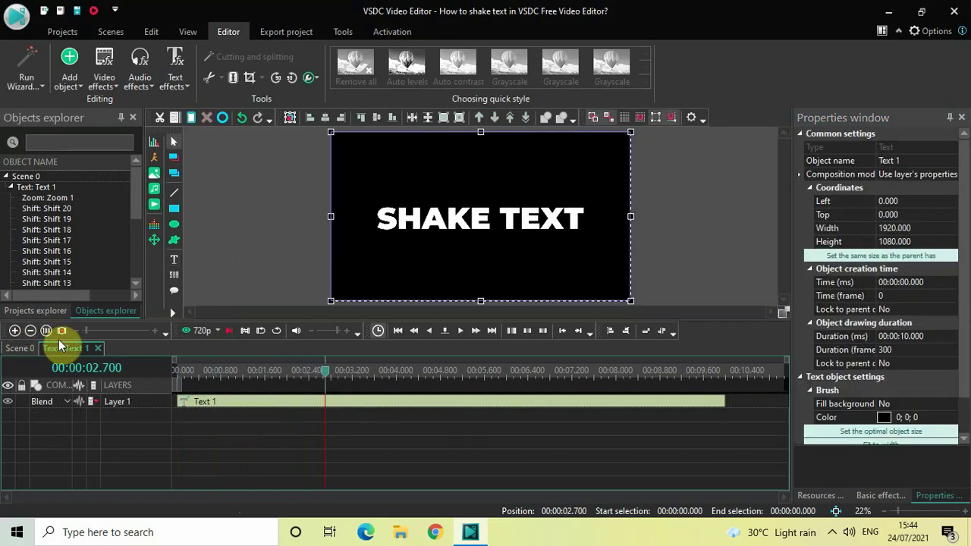
click(176, 371)
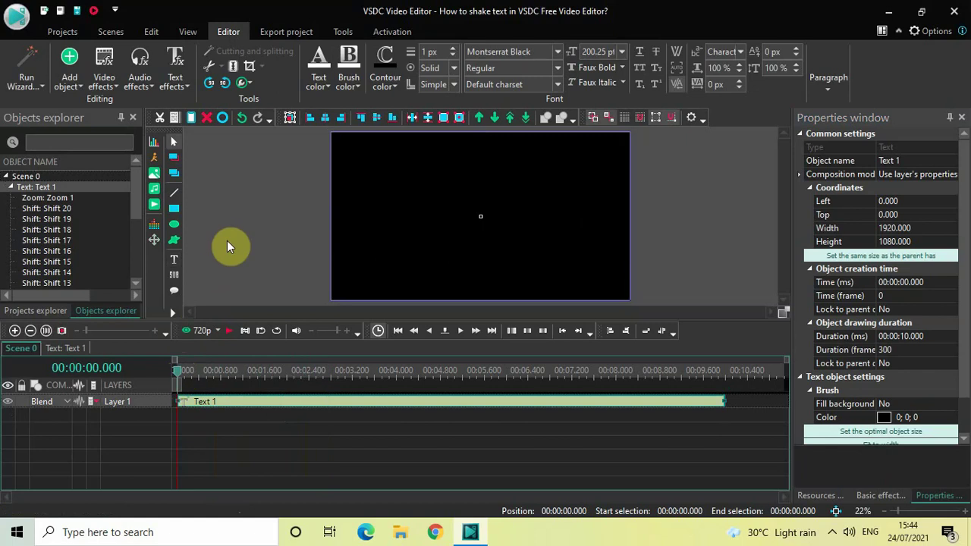
- Play Scene 0 from the beginning to watch SHAKE TEXT zoom in while shaking
key(space)
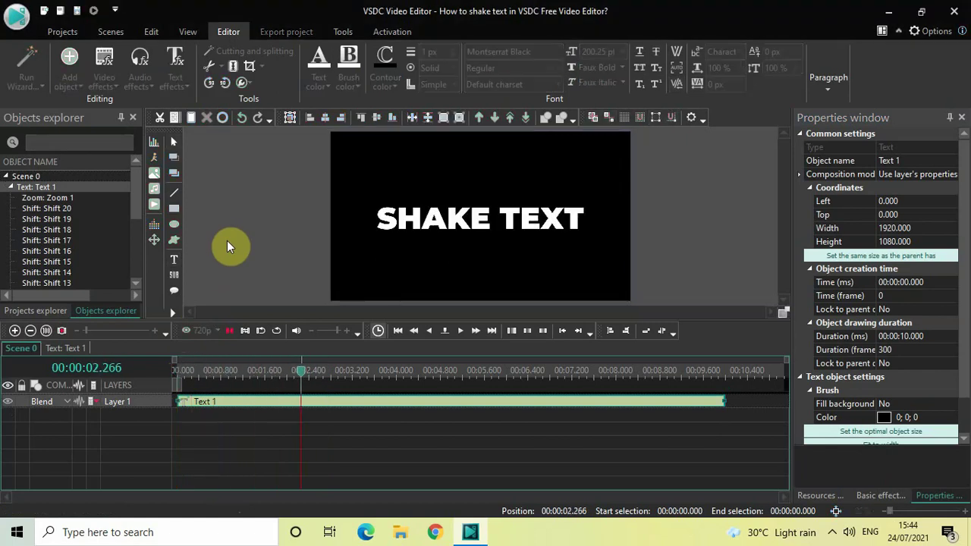
key(space)
click(177, 369)
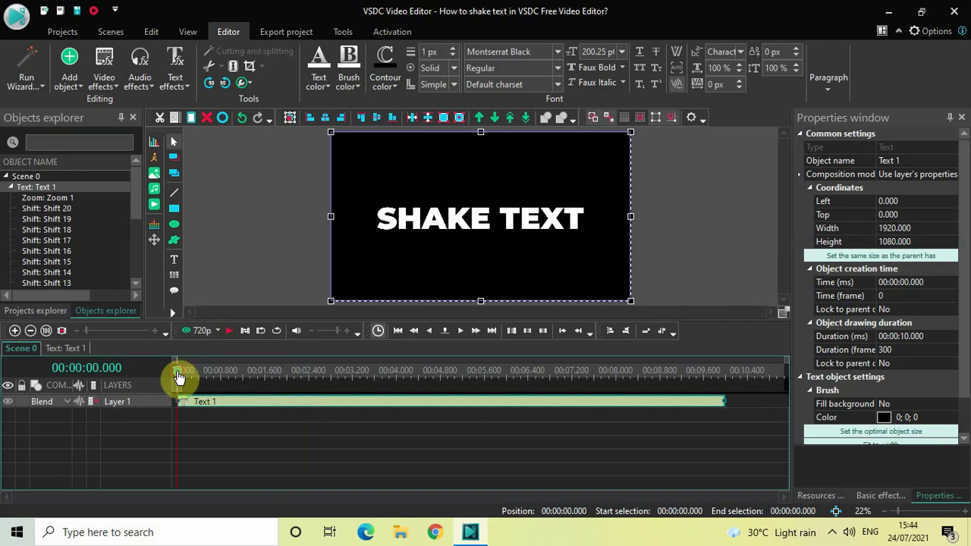
key(space)
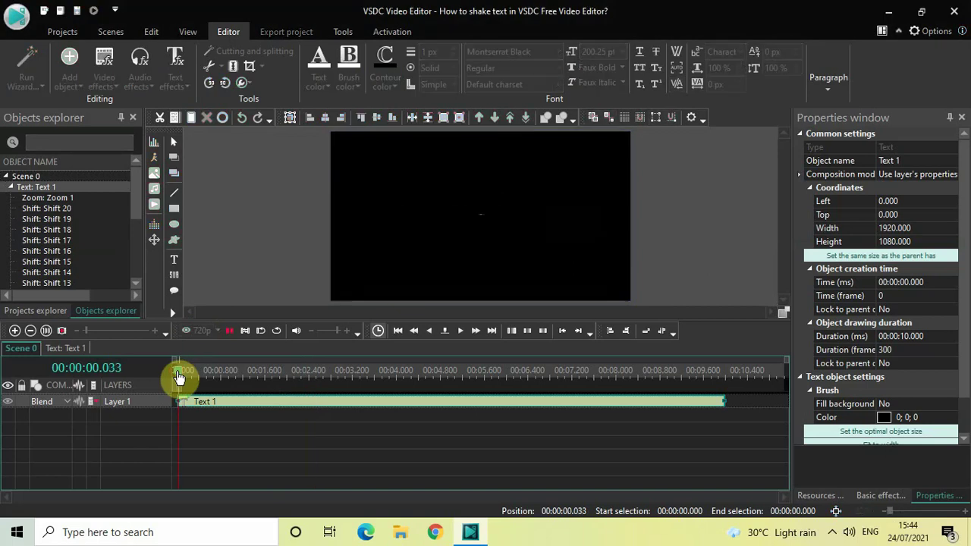